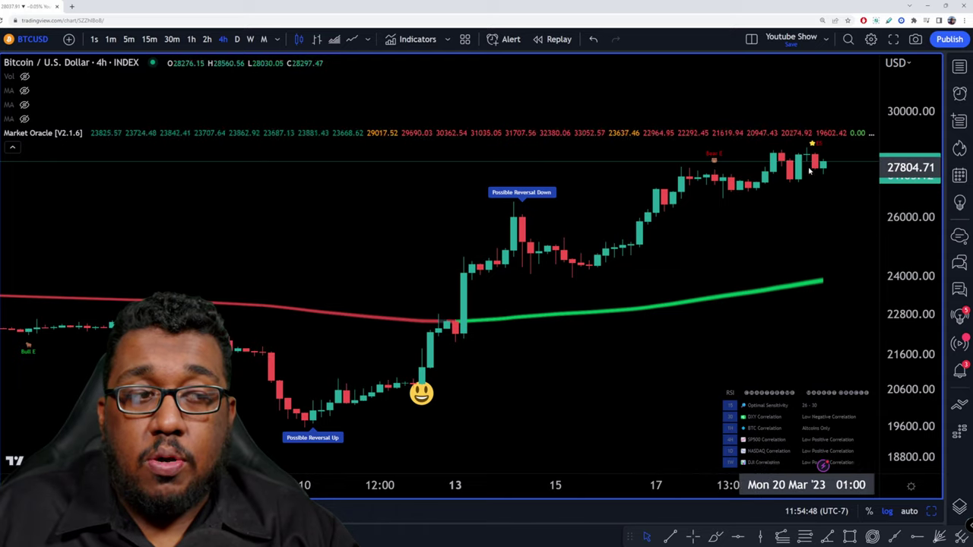
Step: Examine the Possible Reversal Up and Down signals along the BTCUSD 4h chart from February to the latest candles
drag(718, 256, 905, 256)
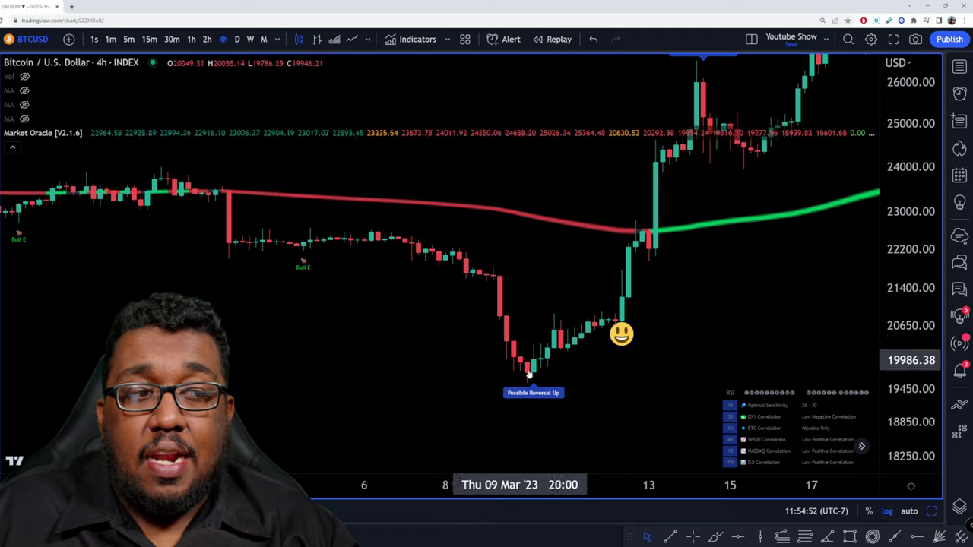
scroll(417, 341, down, 5)
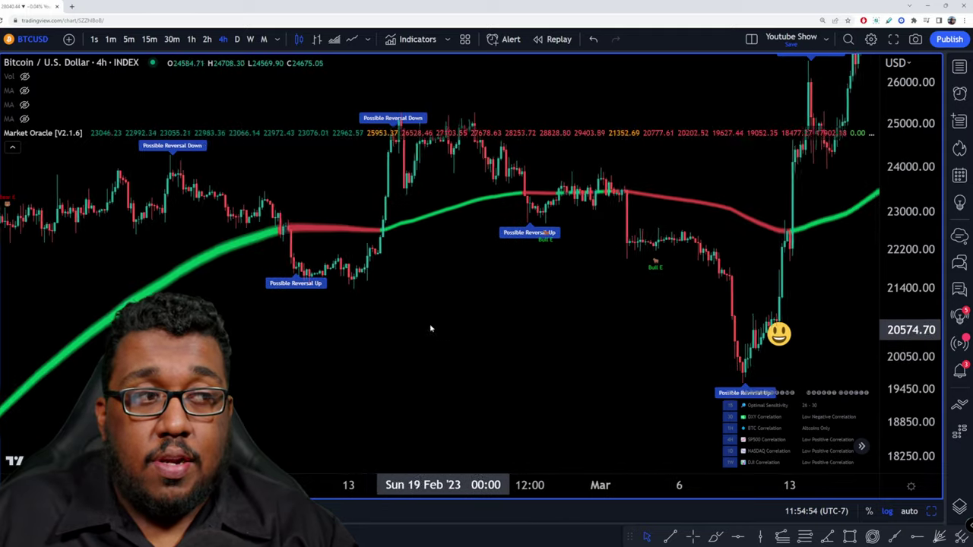
drag(430, 329, 495, 304)
scroll(495, 304, up, 3)
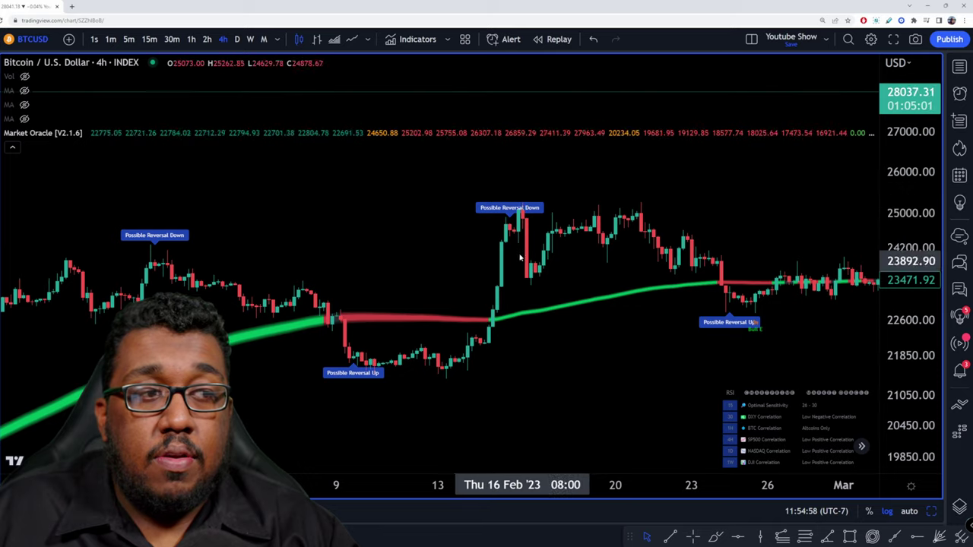
scroll(562, 288, right, 3)
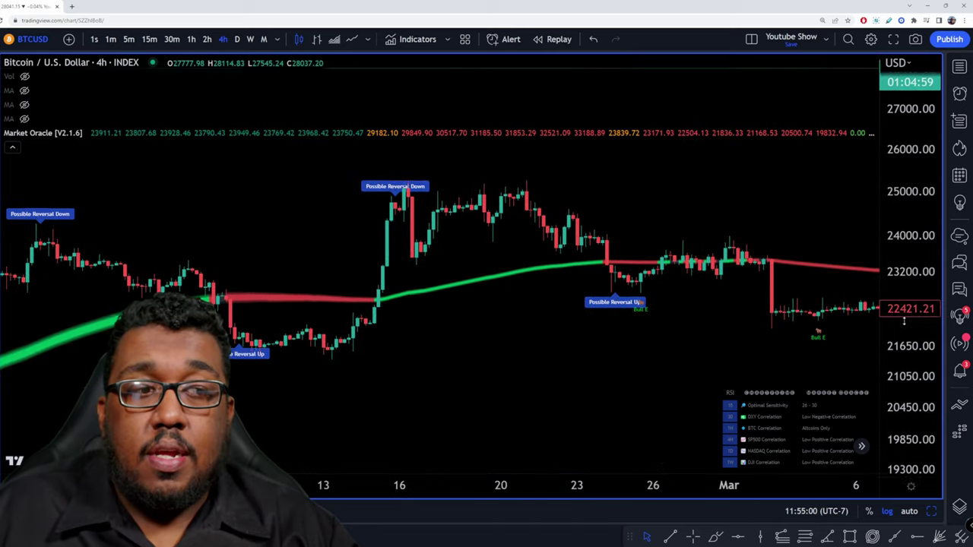
drag(628, 234, 500, 215)
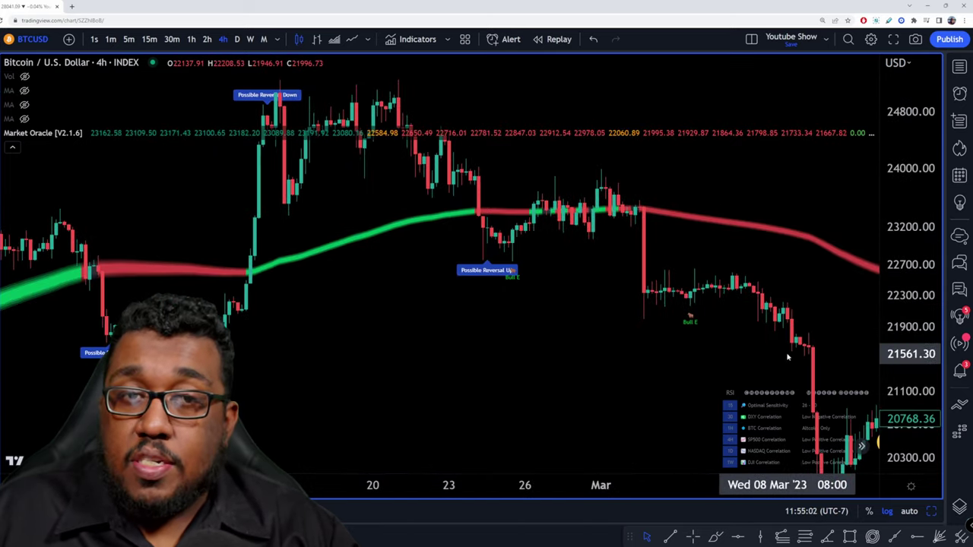
scroll(674, 370, left, 5)
scroll(771, 342, right, 5)
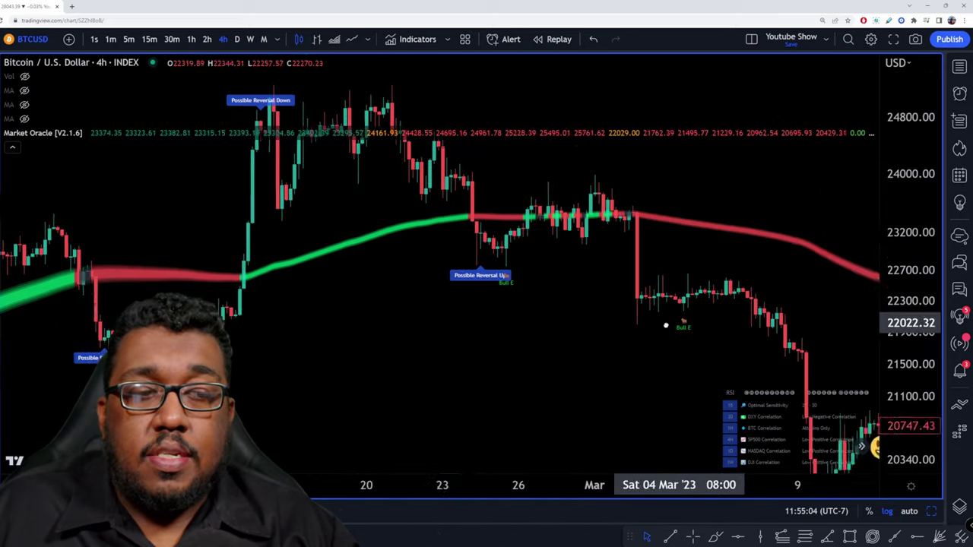
scroll(864, 243, right, 5)
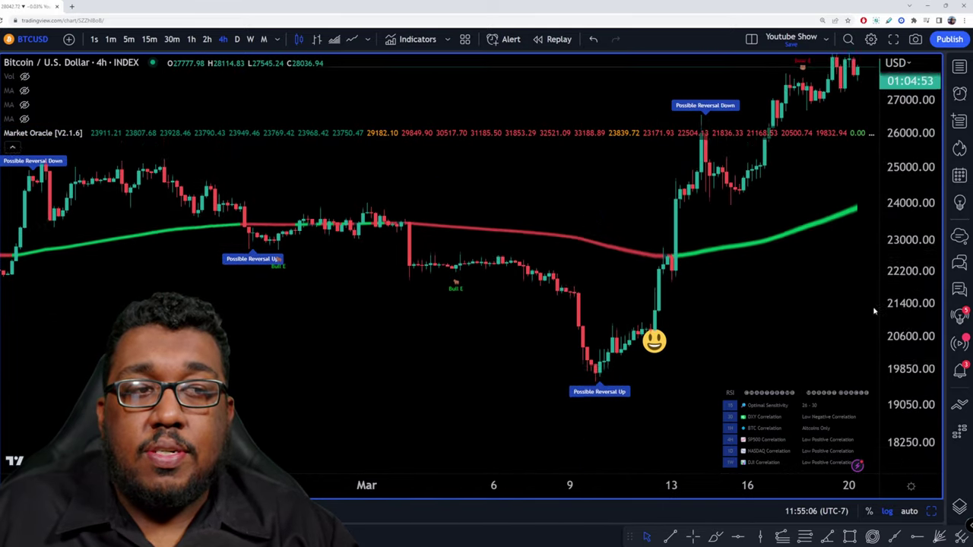
scroll(819, 304, right, 5)
scroll(765, 284, up, 3)
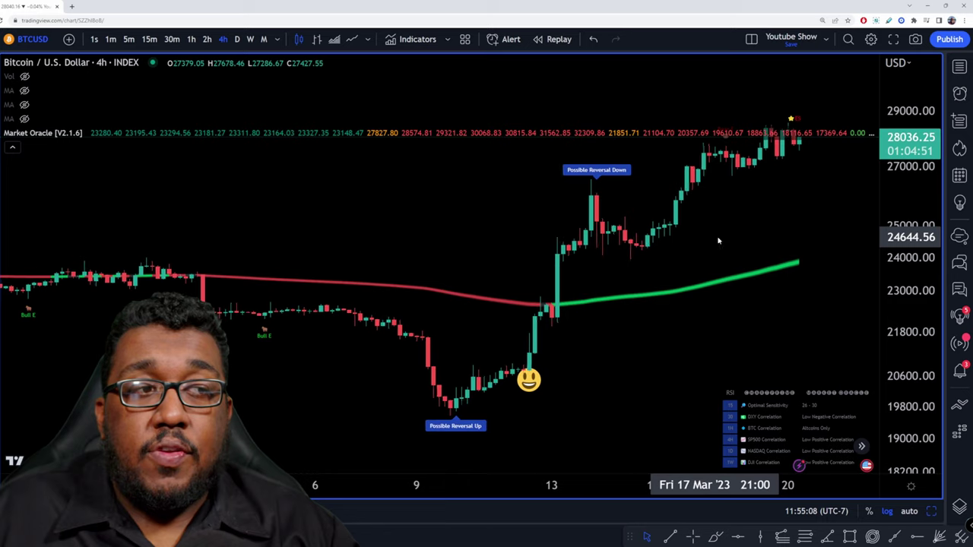
scroll(718, 241, up, 1)
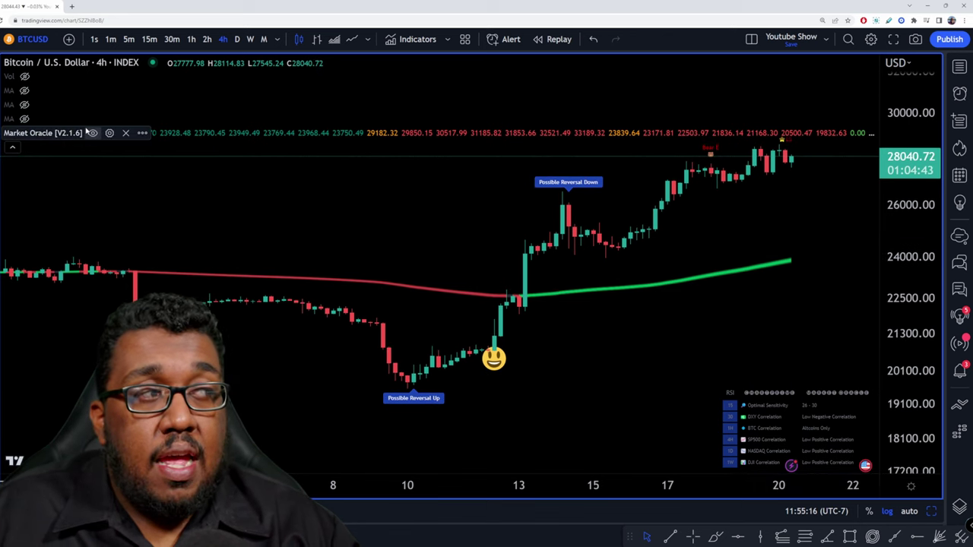
Step: Set the Market Oracle indicator's Signal Mode to Trend Mode and apply the change
click(109, 133)
drag(459, 68, 719, 51)
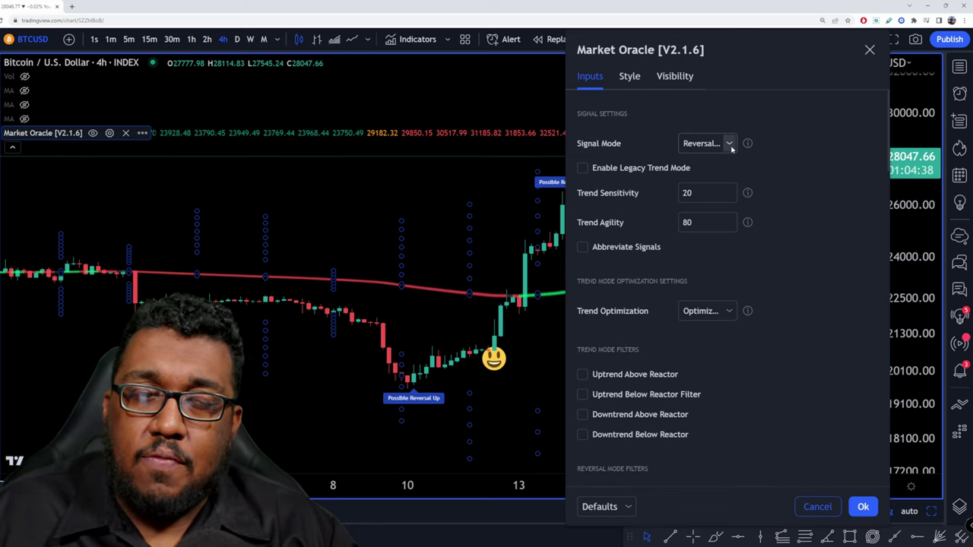
click(728, 145)
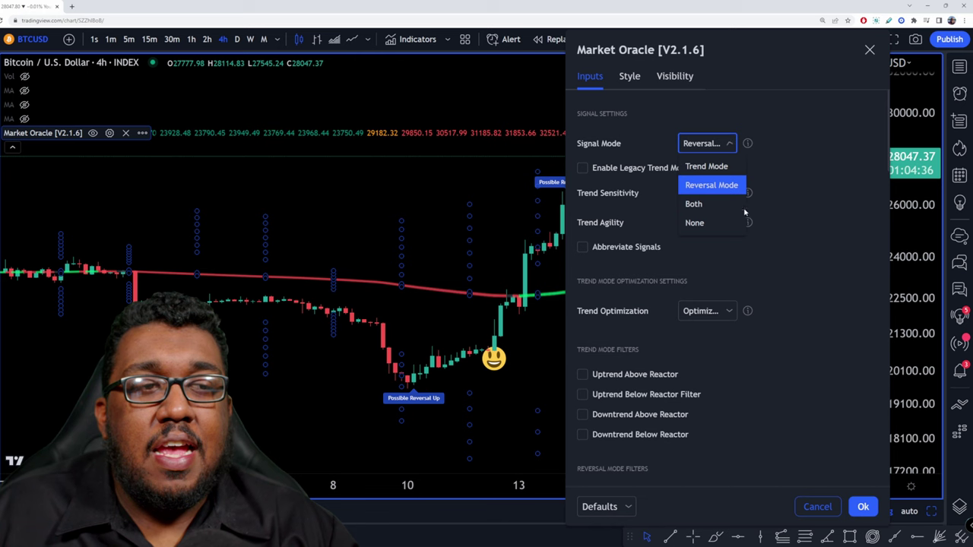
click(707, 166)
click(865, 506)
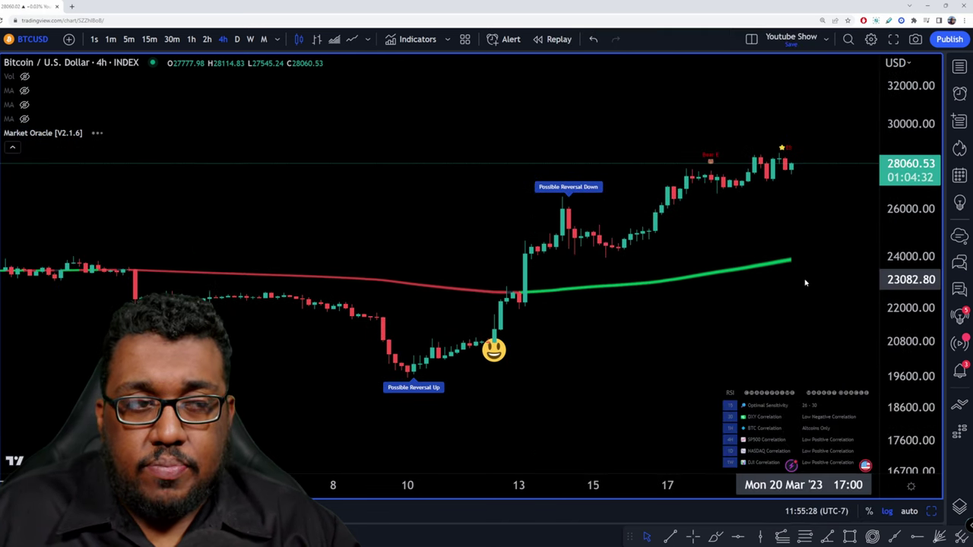
Step: Delete the smiley emoji drawing beneath the March 12 candles on the chart
click(494, 350)
click(228, 65)
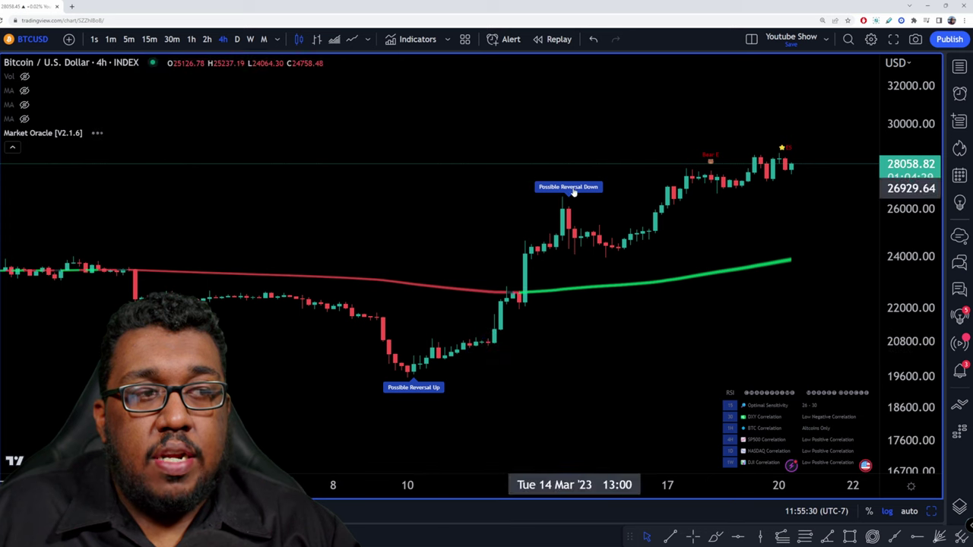
Step: Inspect the trend signals on the chart and review the Market Oracle signal settings, including Trend Sensitivity and Trend Agility
scroll(449, 329, down, 5)
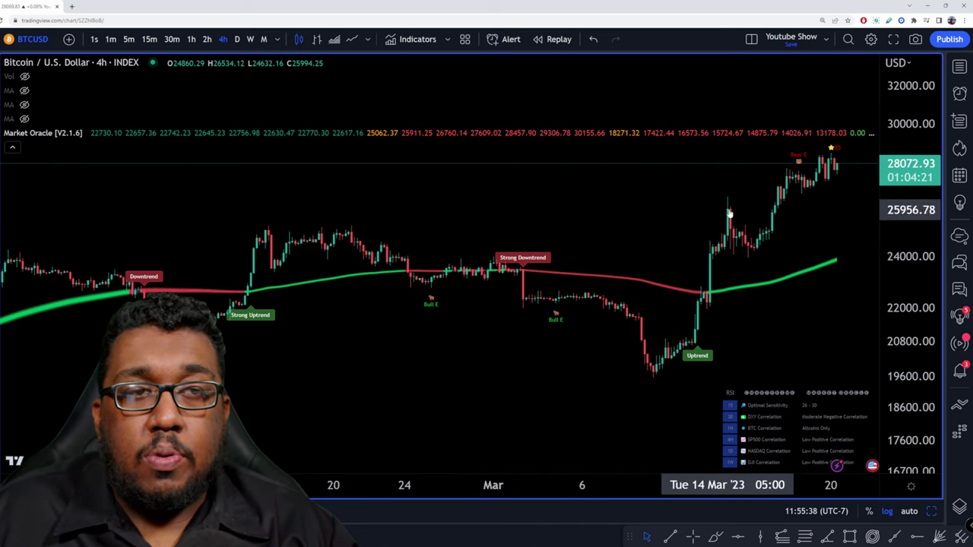
scroll(761, 231, right, 3)
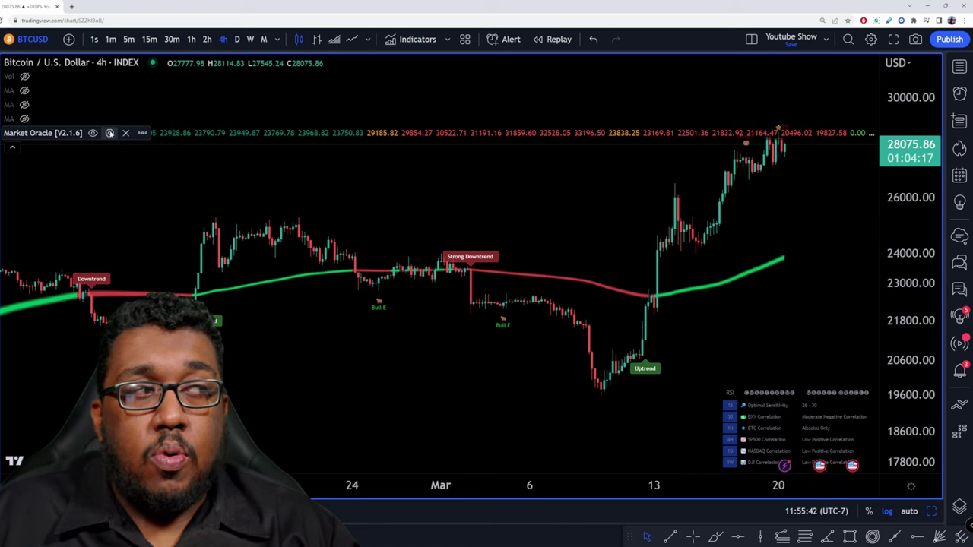
click(109, 133)
drag(537, 84, 815, 54)
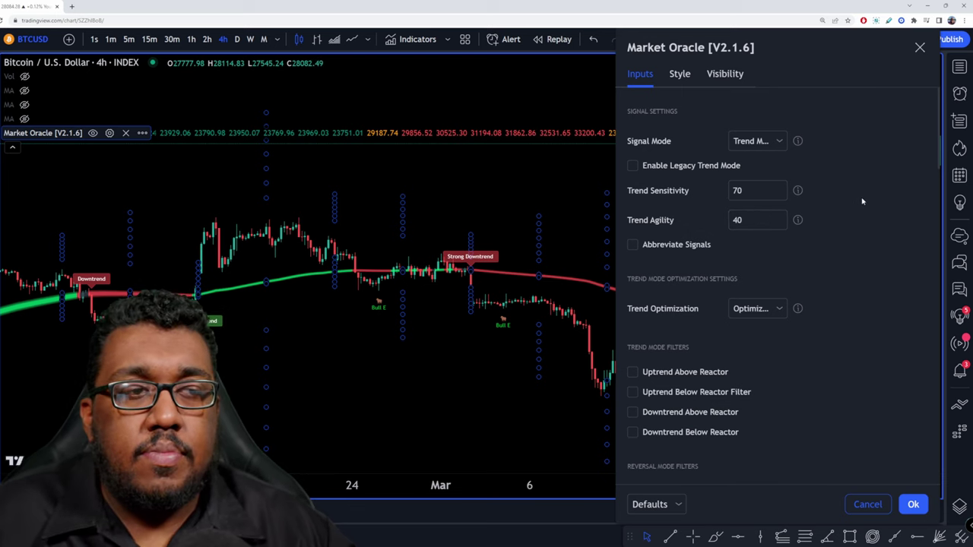
click(913, 504)
Step: Examine the Uptrend, Downtrend and Strong Downtrend signals across the February and March price swings
scroll(646, 319, up, 6)
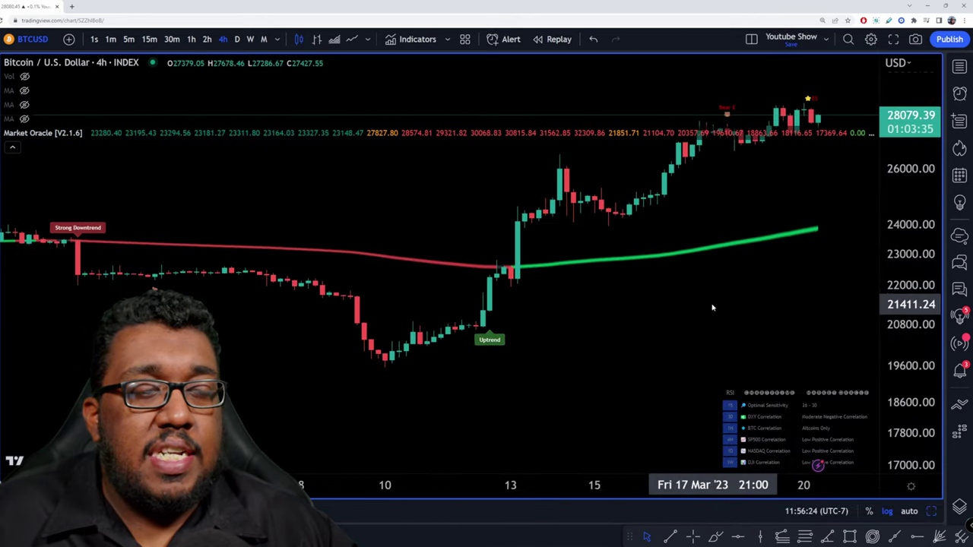
scroll(697, 274, left, 5)
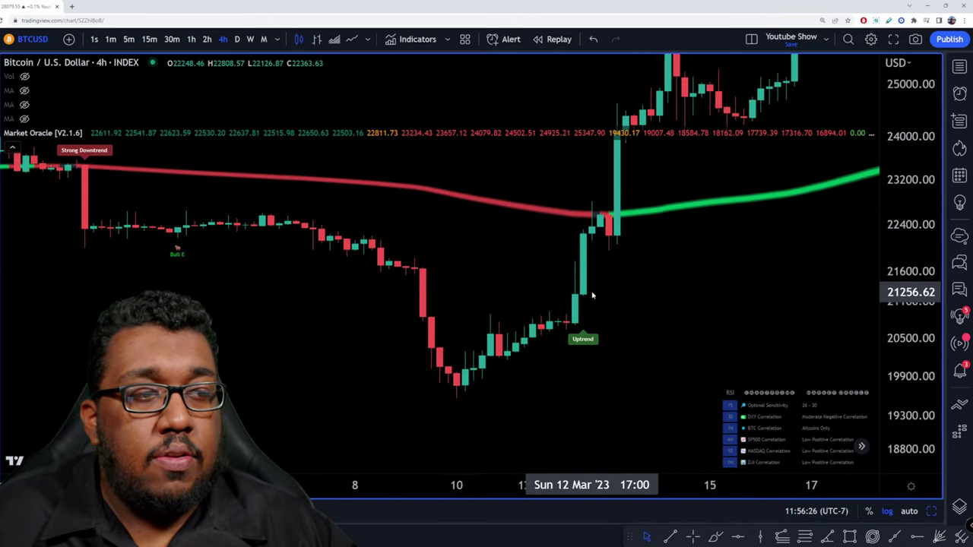
scroll(487, 293, left, 3)
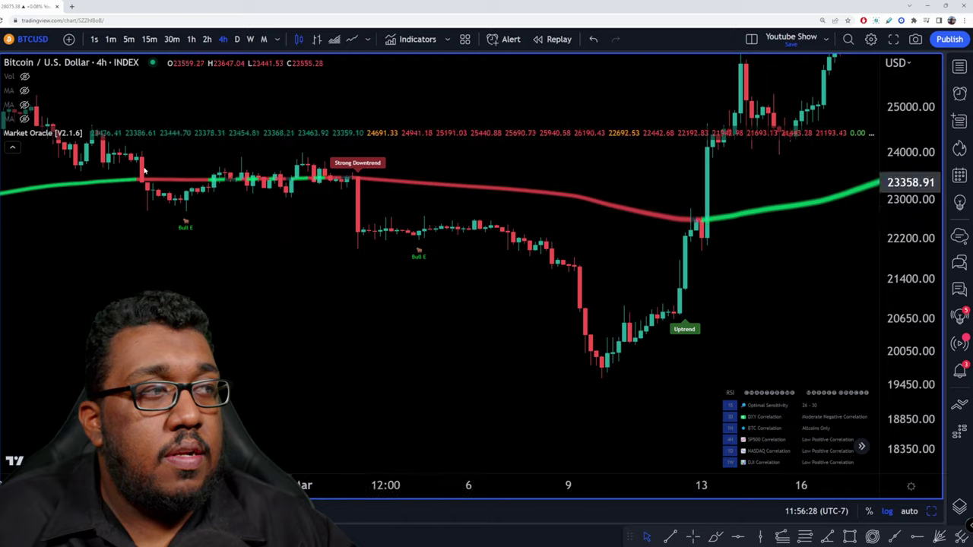
scroll(319, 309, left, 12)
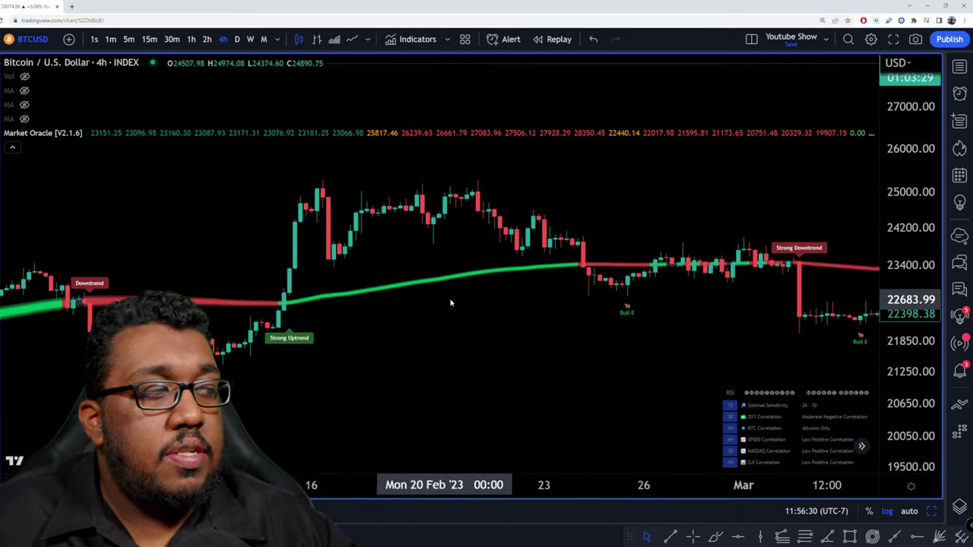
scroll(290, 316, down, 5)
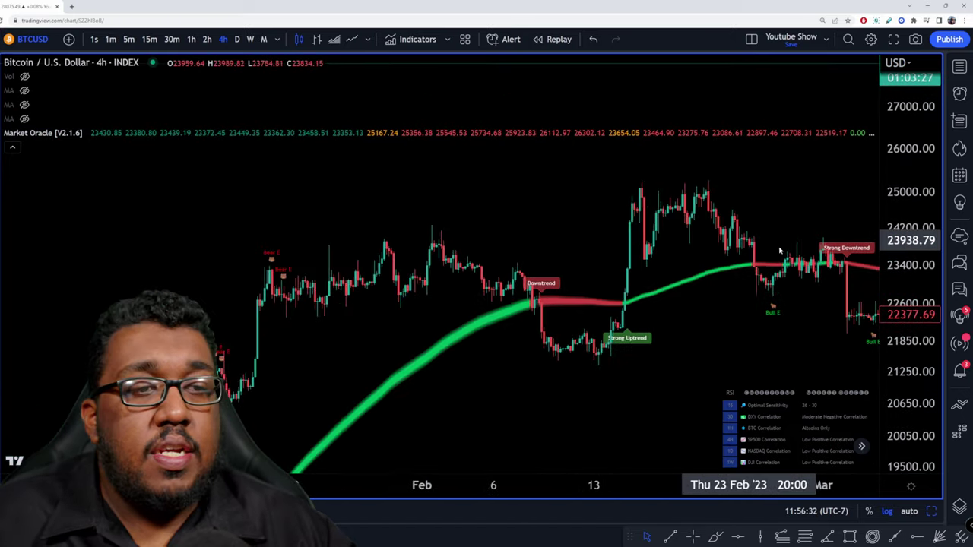
scroll(798, 251, right, 10)
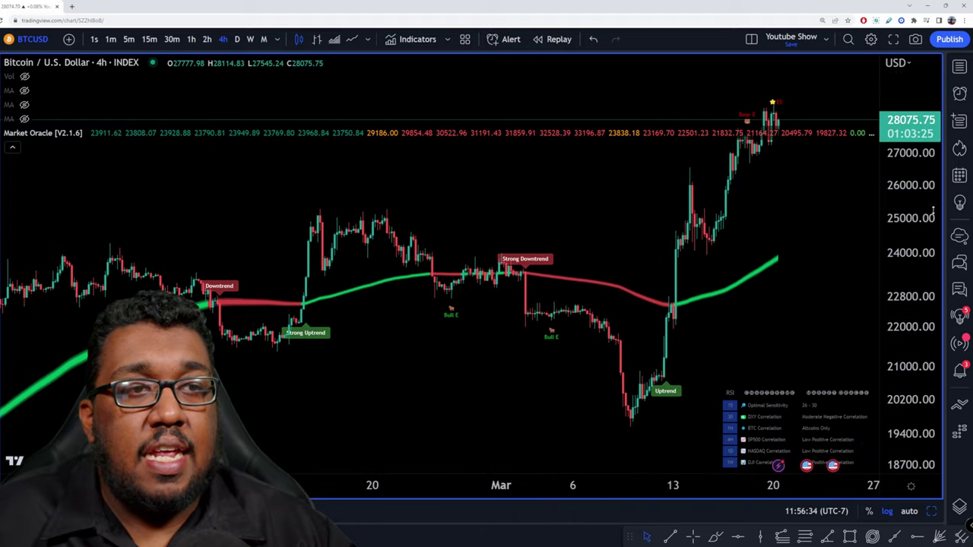
scroll(766, 241, left, 3)
scroll(766, 241, up, 4)
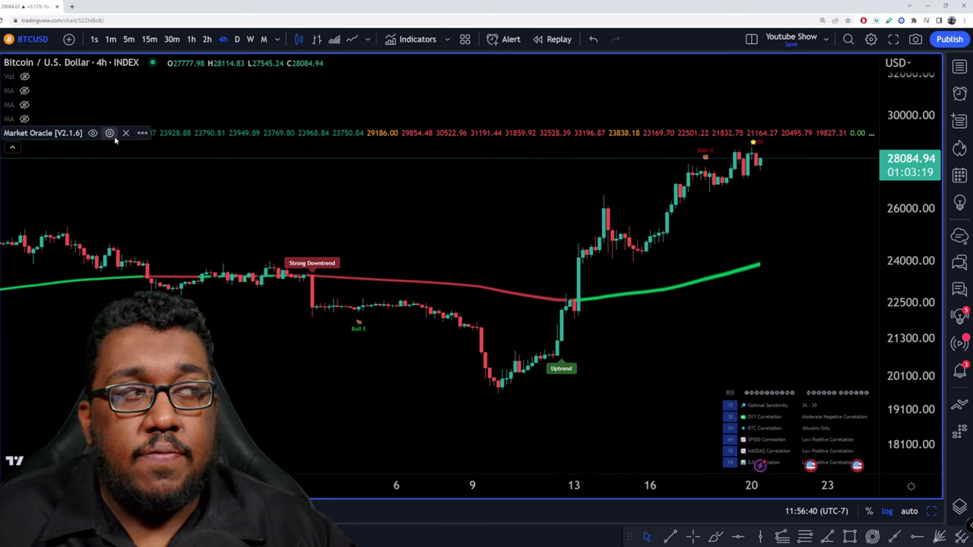
Step: Enable Abbreviate Signals for the Market Oracle indicator and check the label below the March 12 candles
click(110, 133)
drag(490, 77, 834, 56)
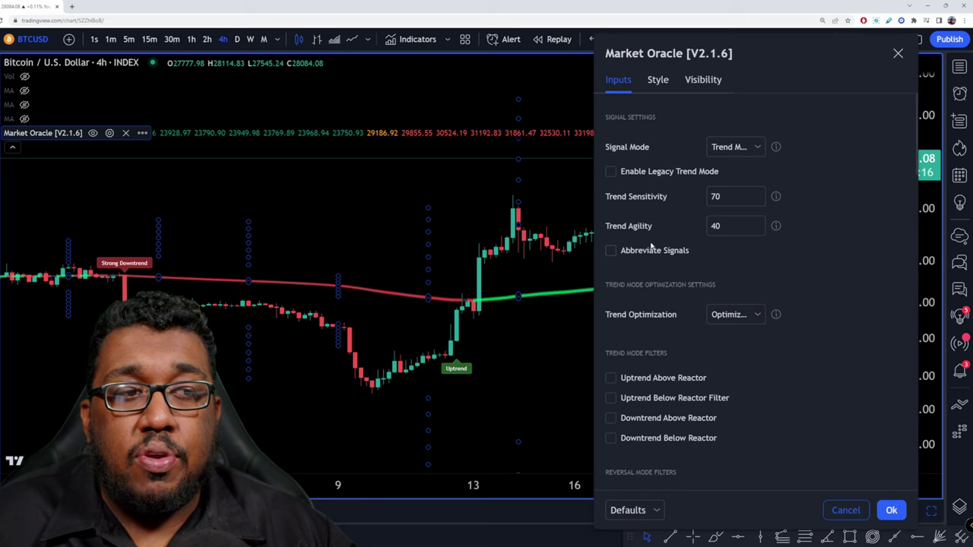
click(613, 252)
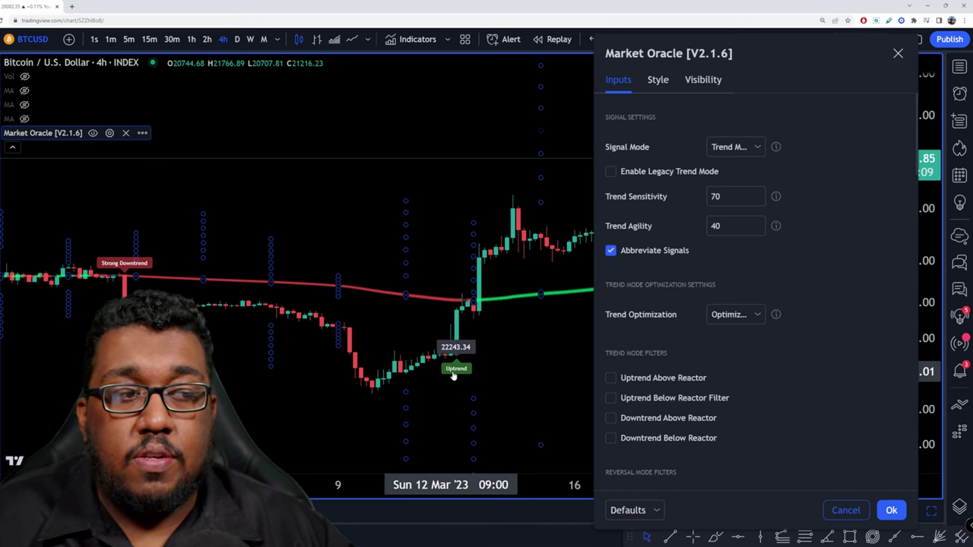
key(Return)
scroll(501, 368, up, 5)
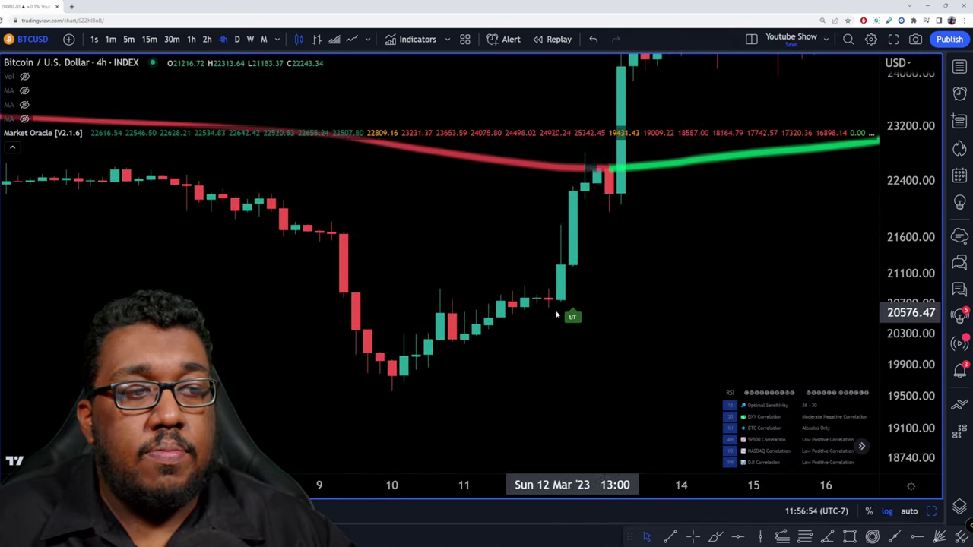
Step: Turn off Abbreviate Signals for the Market Oracle indicator and close its settings
mouse_move(143, 134)
click(108, 134)
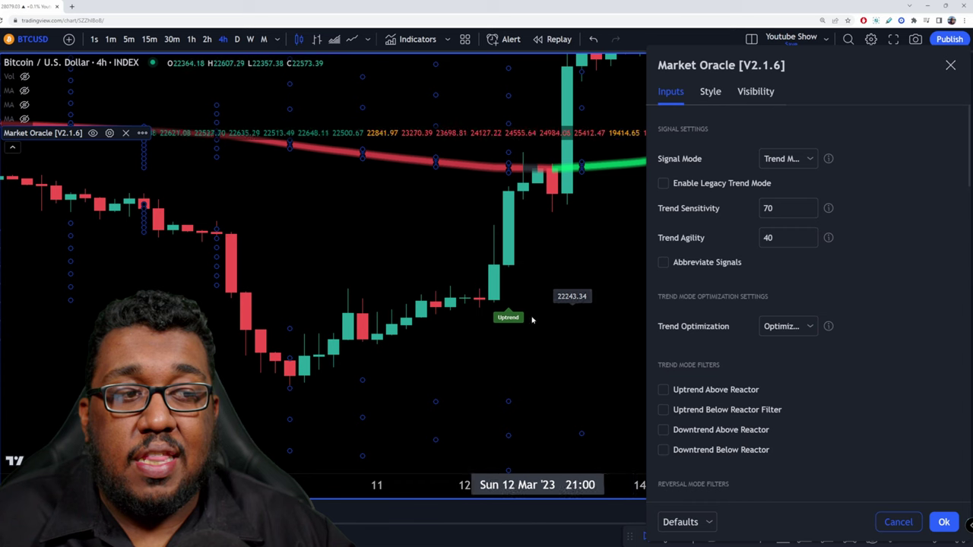
click(950, 65)
Step: Reduce the browser page zoom to 100% and view the trend labels up to the latest candles
click(964, 20)
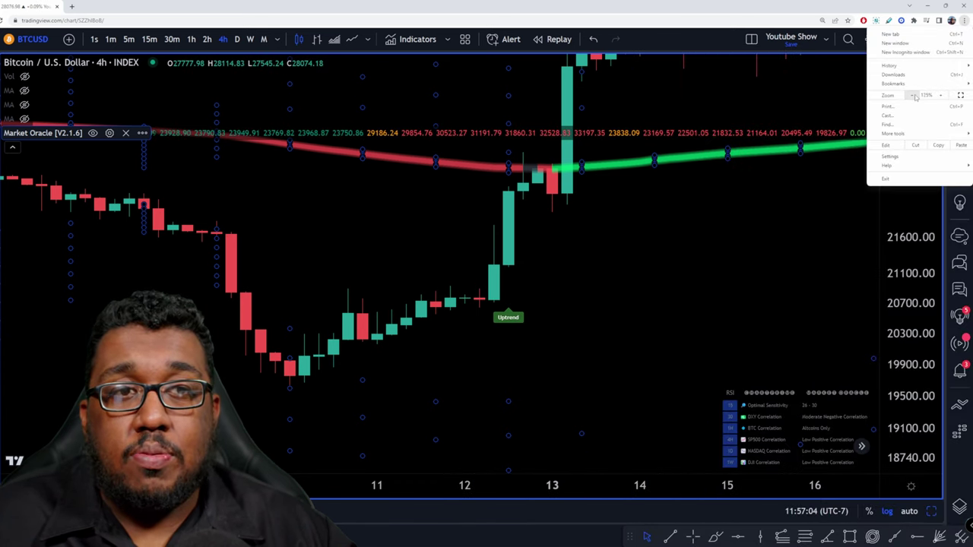
click(914, 95)
click(914, 95)
click(791, 270)
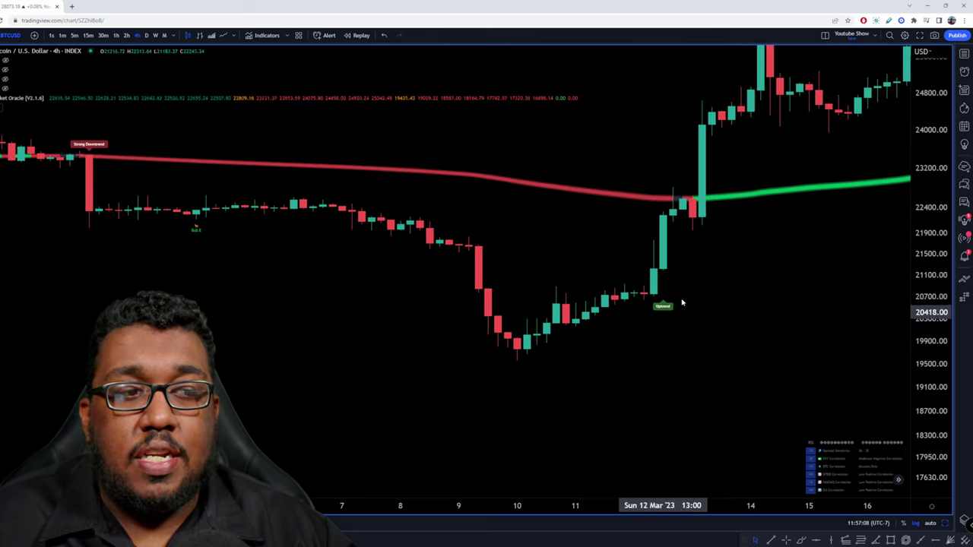
scroll(760, 289, down, 2)
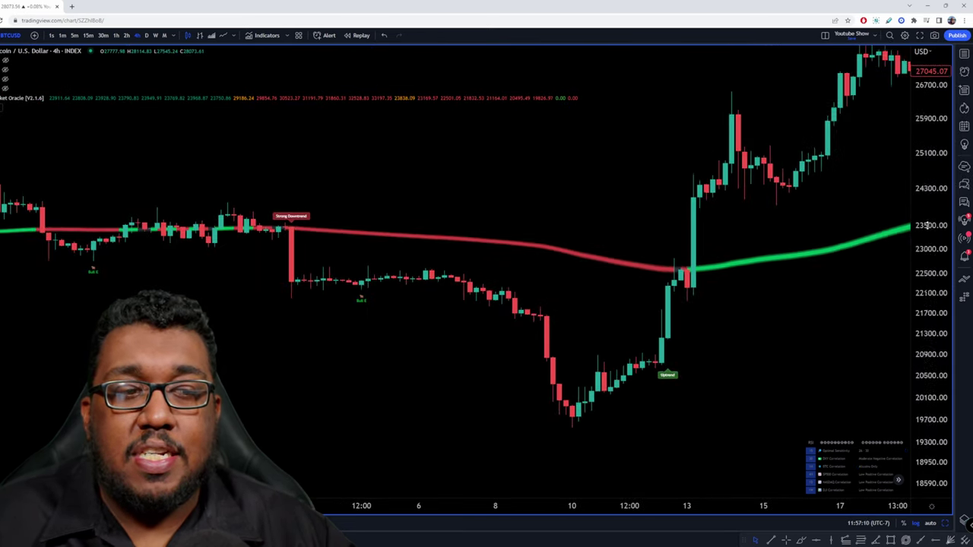
drag(749, 311, 664, 375)
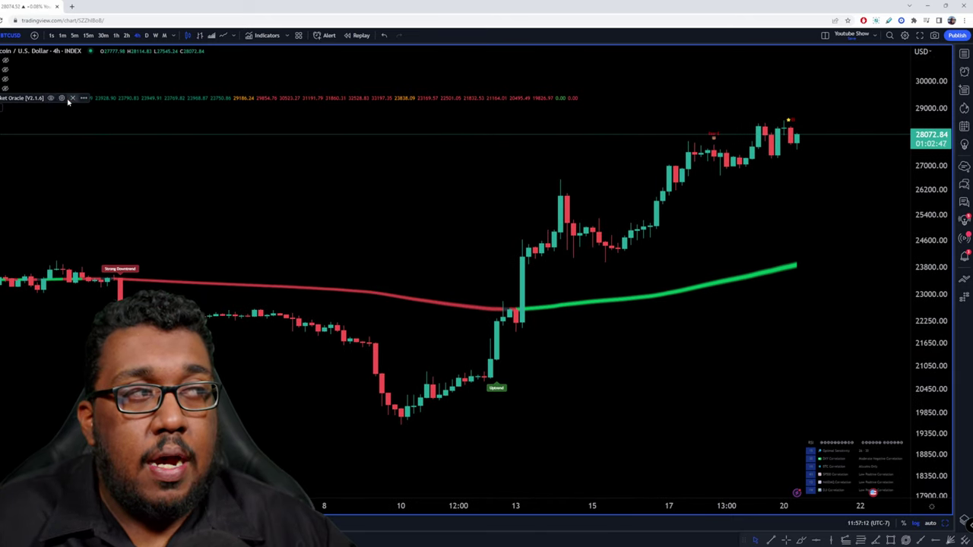
Step: Raise the browser page zoom back to 125%
click(964, 21)
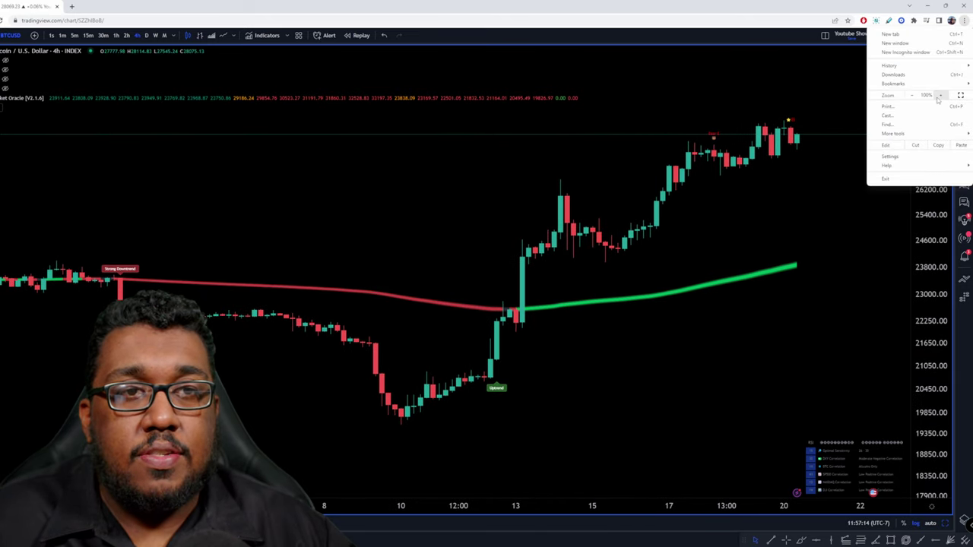
click(940, 95)
click(941, 95)
click(652, 226)
Step: Set the Market Oracle indicator's Trend Optimization to Low Range, apply it and view the trend labels across the chart
scroll(532, 228, down, 1)
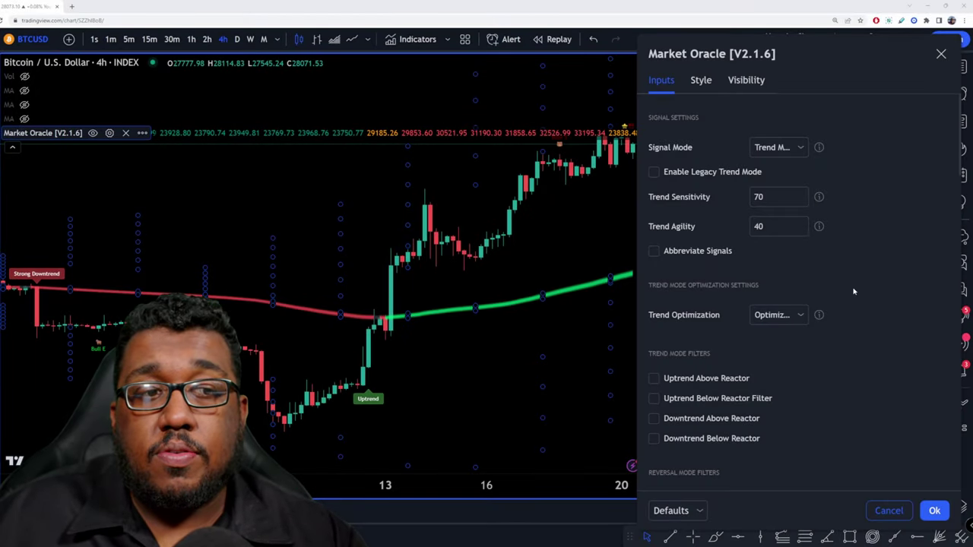
scroll(853, 291, down, 2)
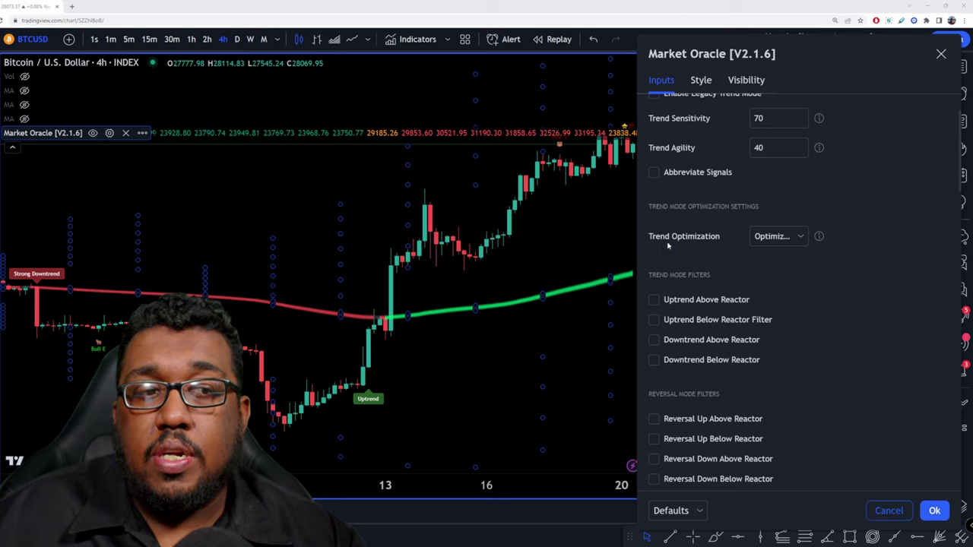
click(792, 238)
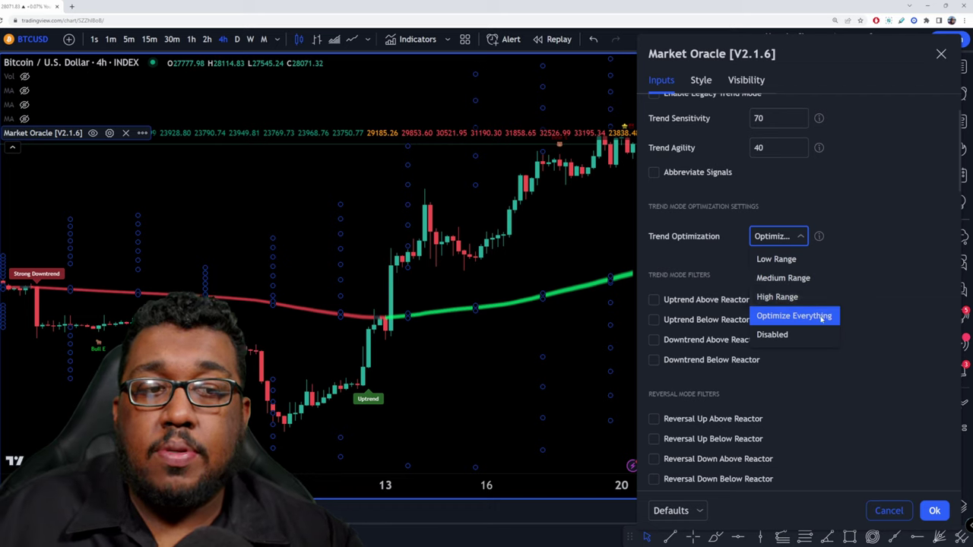
click(820, 268)
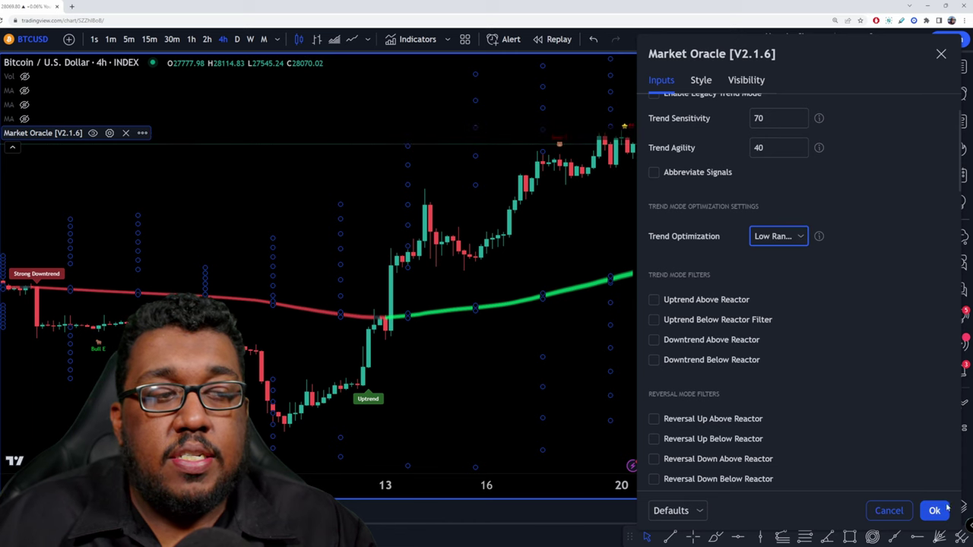
click(935, 511)
scroll(675, 287, down, 3)
scroll(676, 287, down, 8)
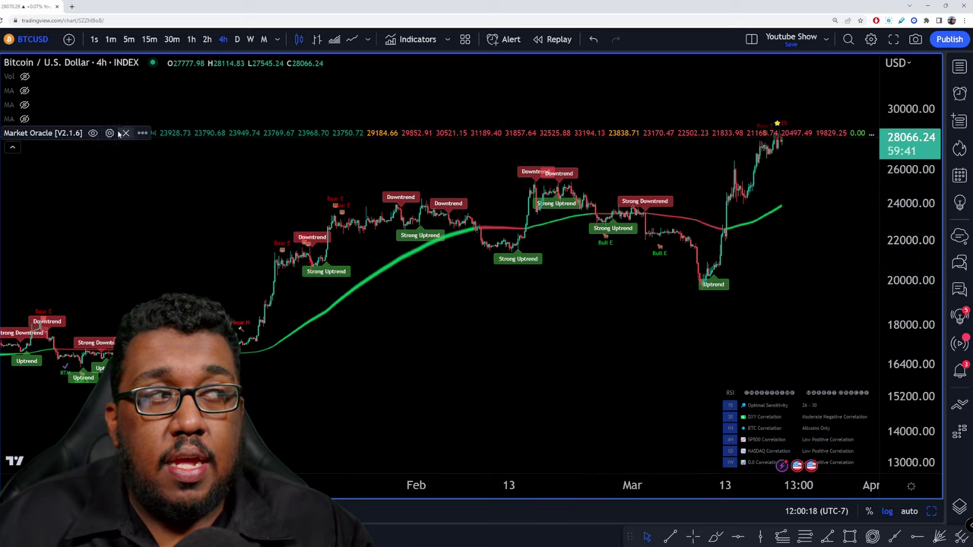
Step: Change the Market Oracle indicator's Trend Optimization to High Range, apply it and check the trend labels on the chart
click(110, 133)
click(460, 321)
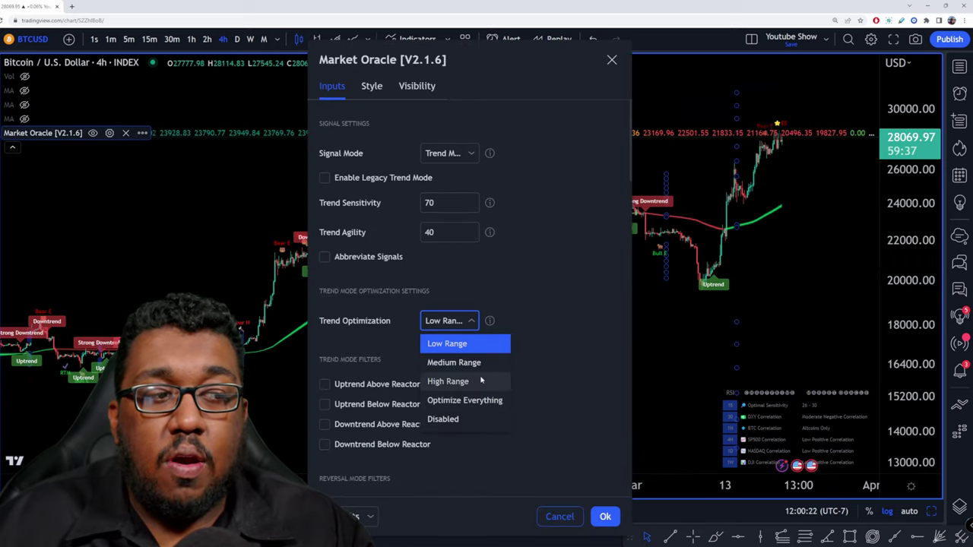
click(480, 380)
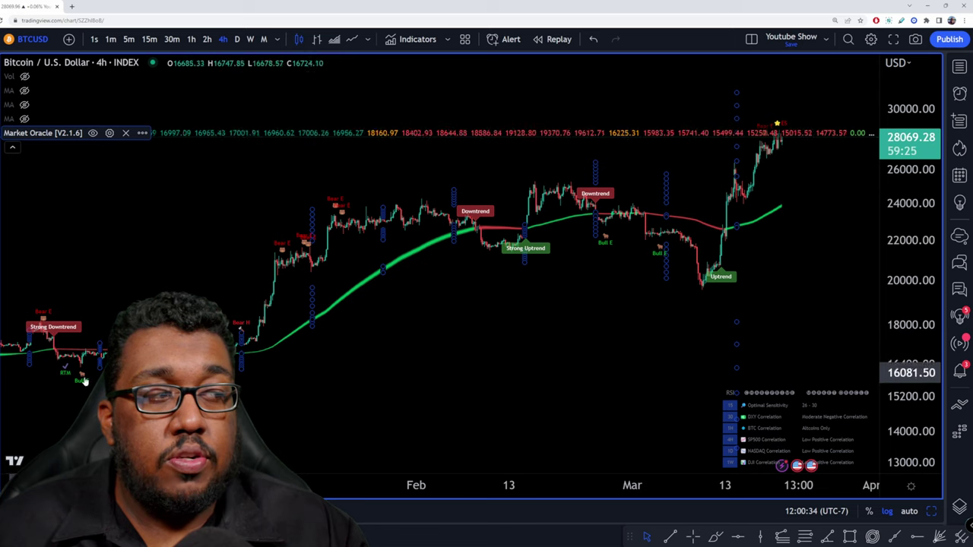
Step: Set the Market Oracle indicator's Trend Optimization back to Optimize Everything
click(108, 133)
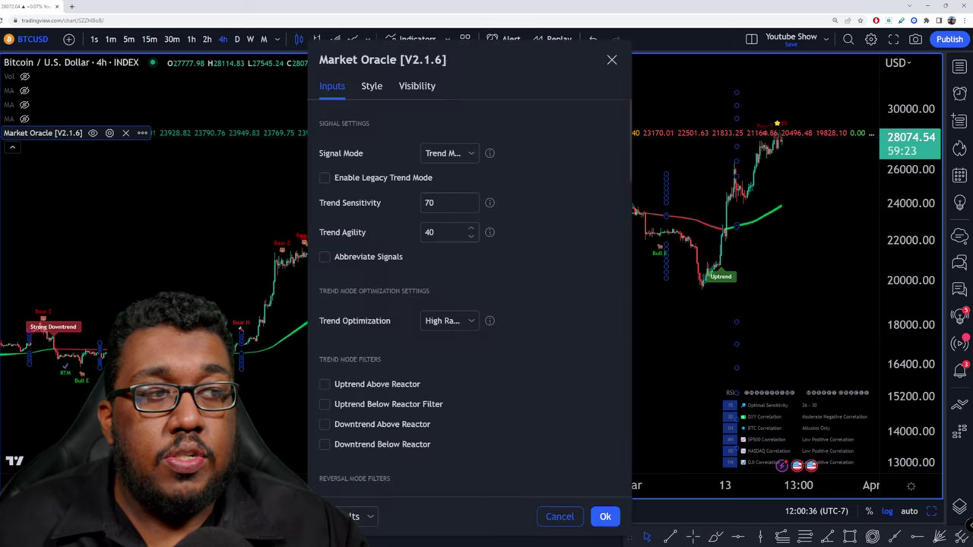
click(467, 321)
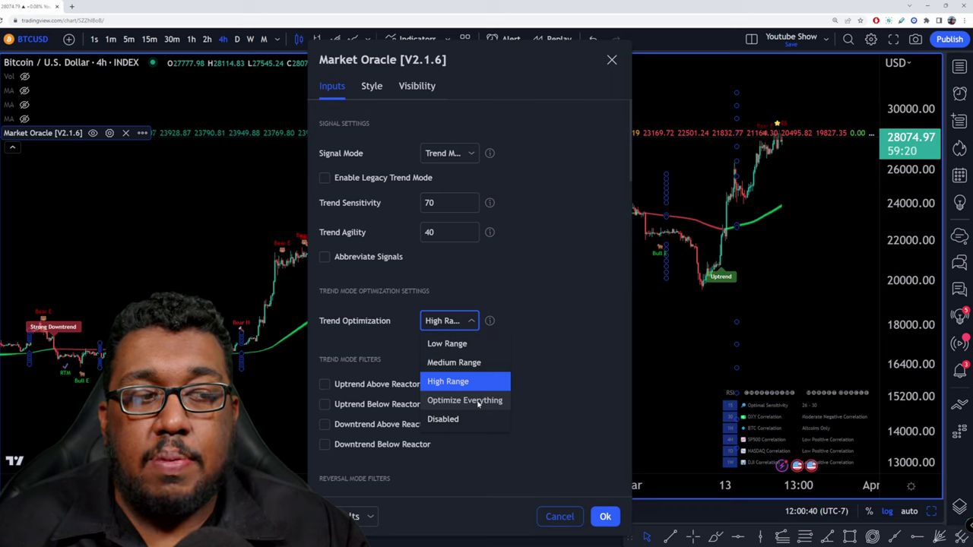
click(464, 400)
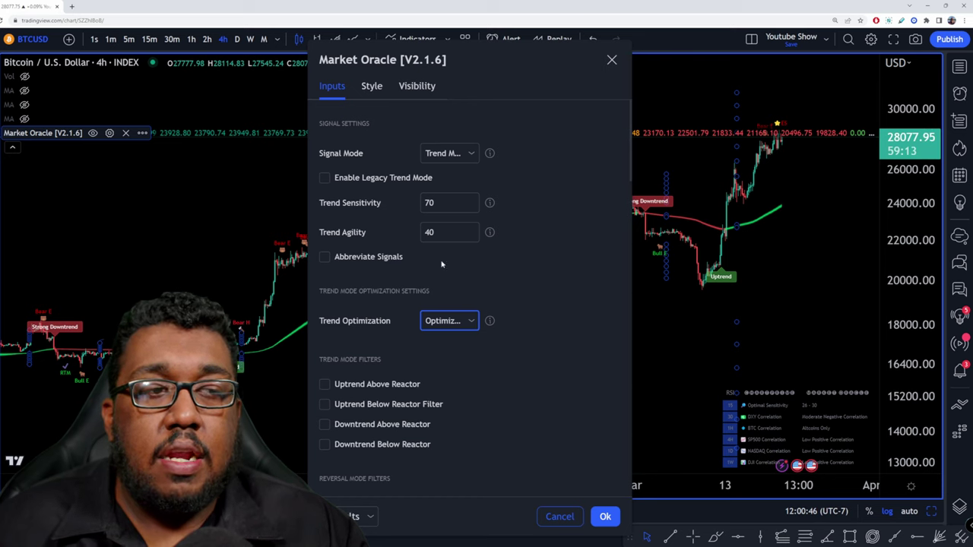
Step: Review the Trend Mode Filters and Reversal Mode Filters options in the Market Oracle settings, with the dialog moved clear of the chart labels
scroll(530, 367, down, 3)
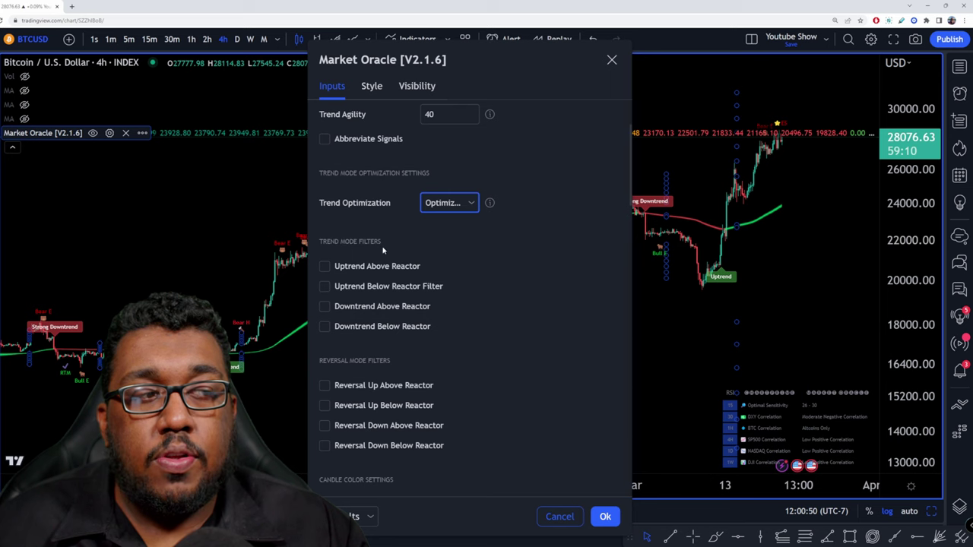
scroll(383, 249, down, 1)
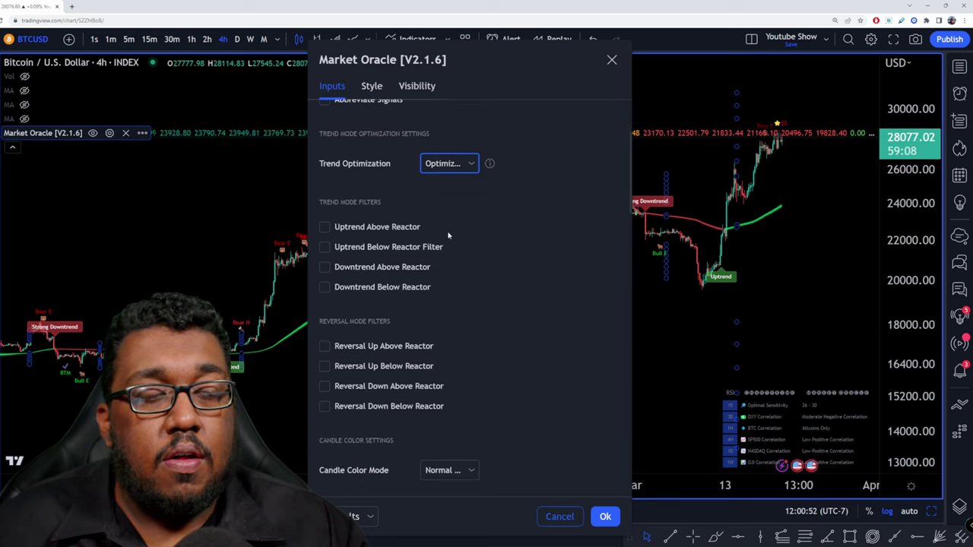
drag(479, 59, 775, 58)
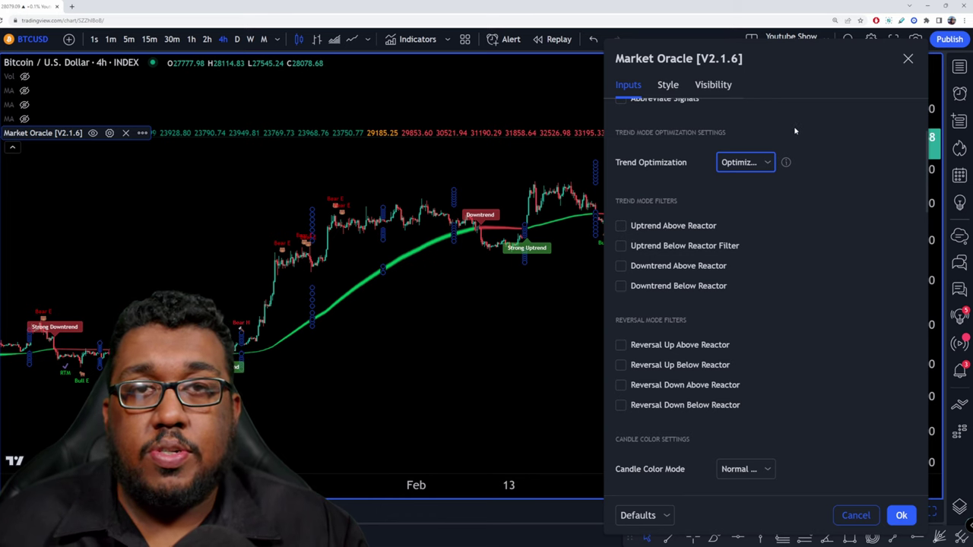
scroll(734, 217, down, 1)
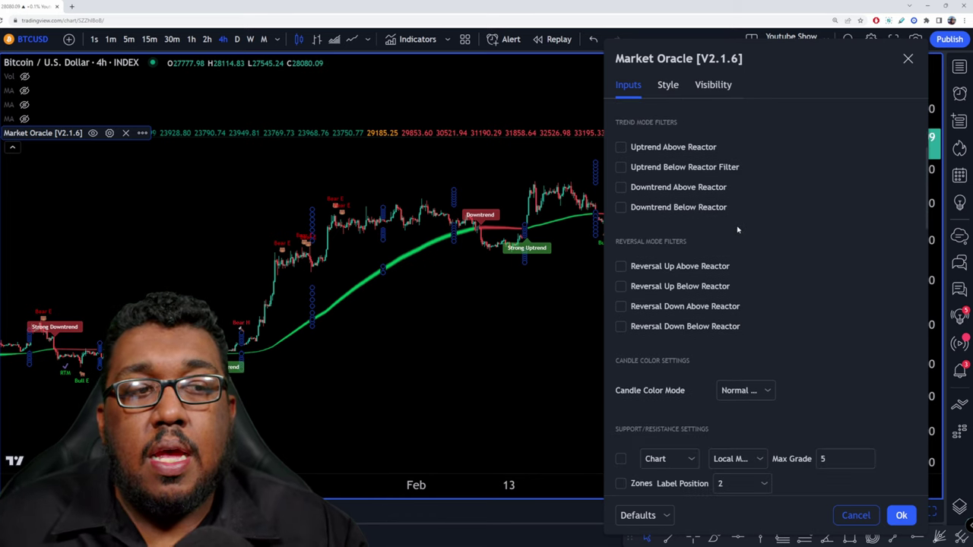
scroll(676, 221, up, 1)
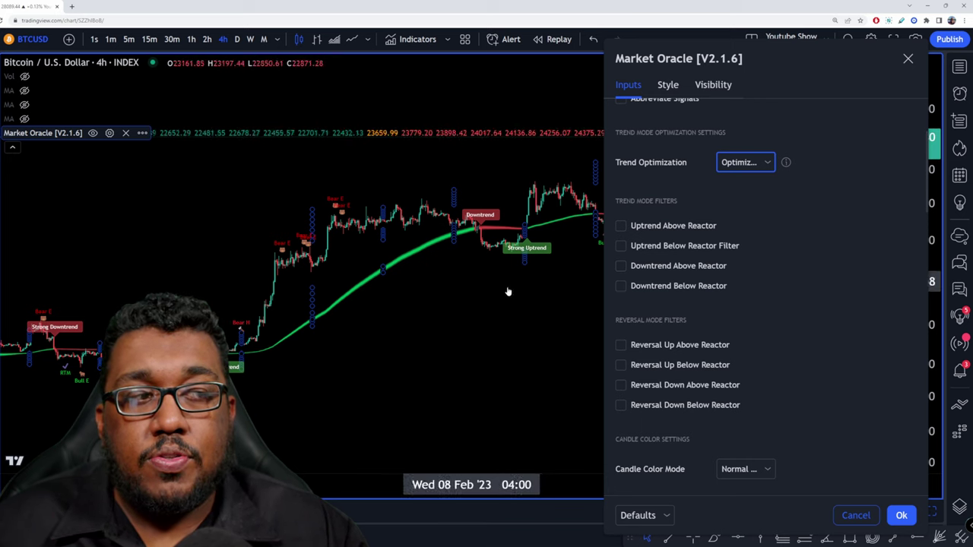
scroll(748, 234, up, 1)
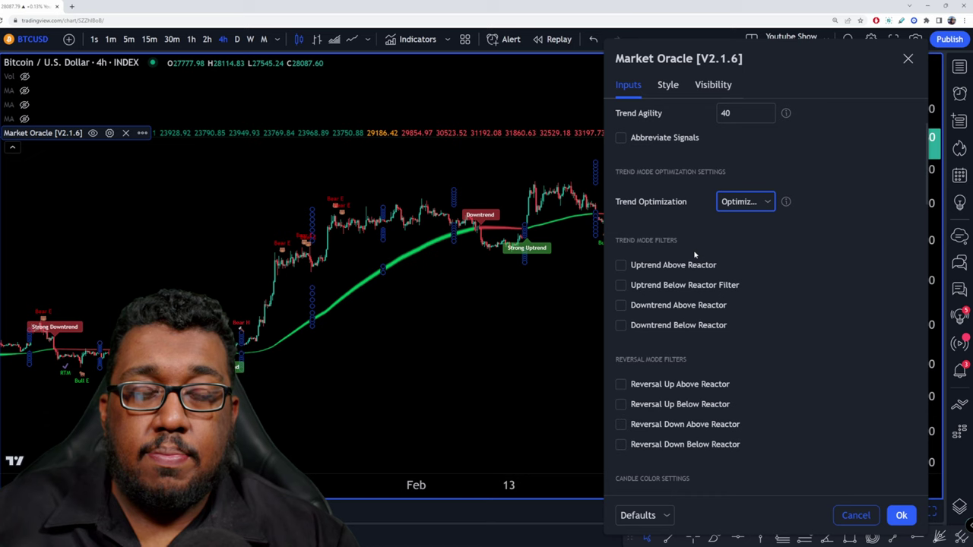
scroll(695, 315, down, 2)
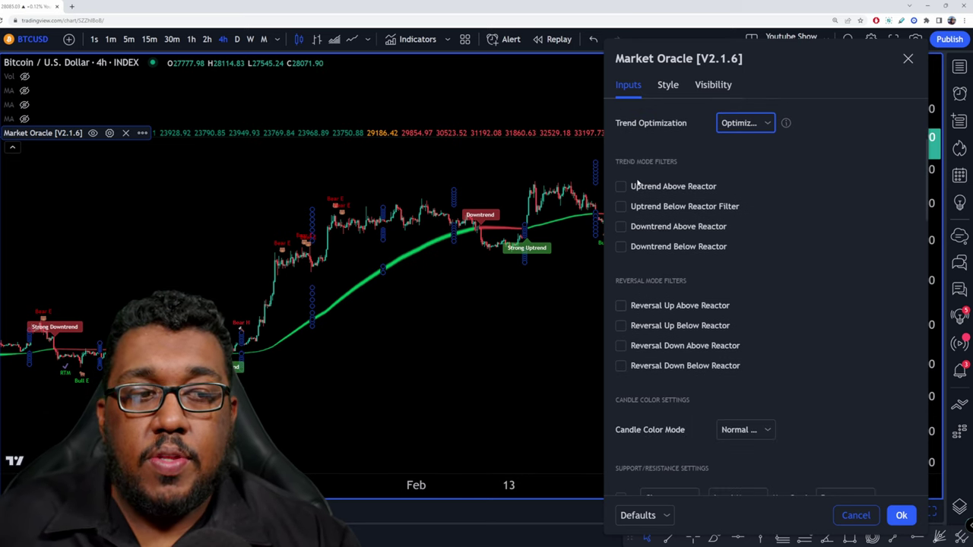
Step: Set the Market Oracle indicator's Candle Color Mode to All Trends and apply the settings
scroll(744, 289, down, 3)
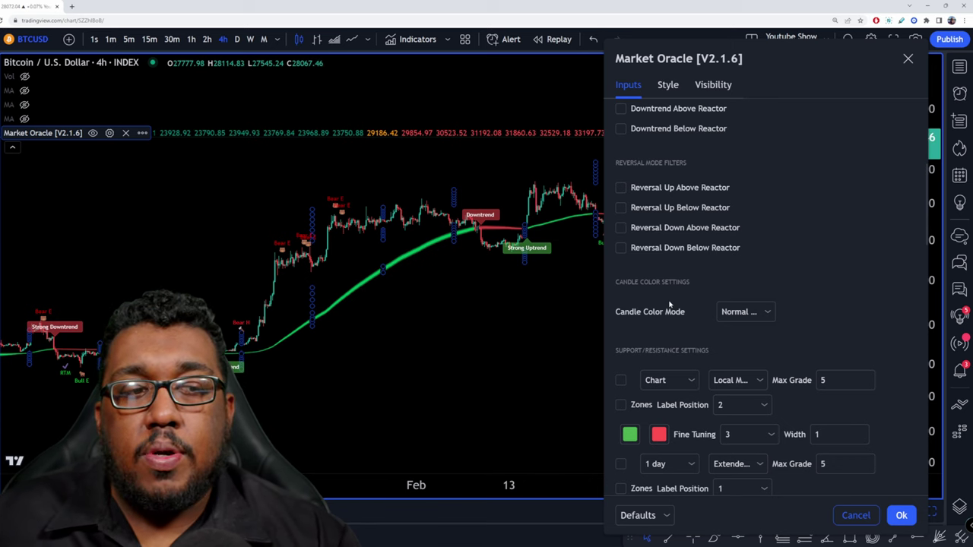
click(766, 315)
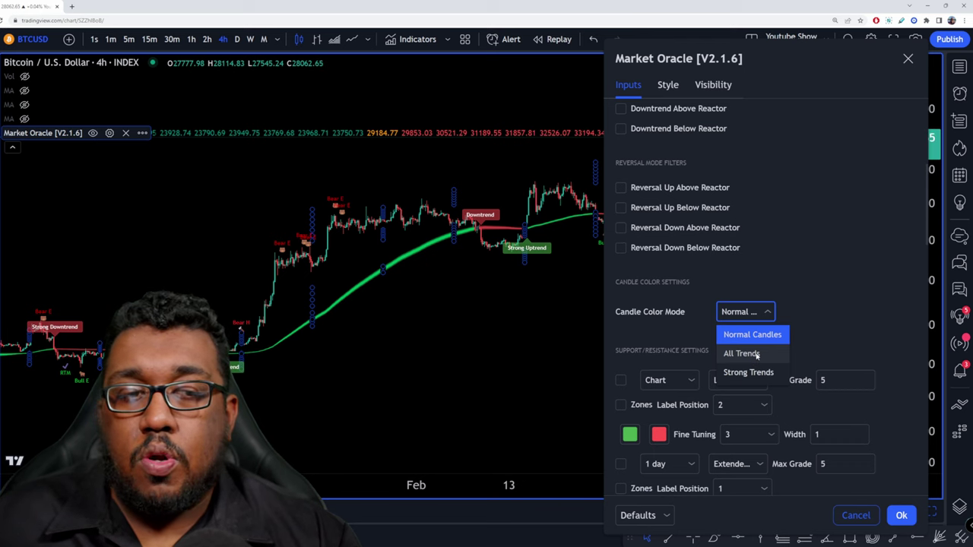
click(741, 353)
click(902, 516)
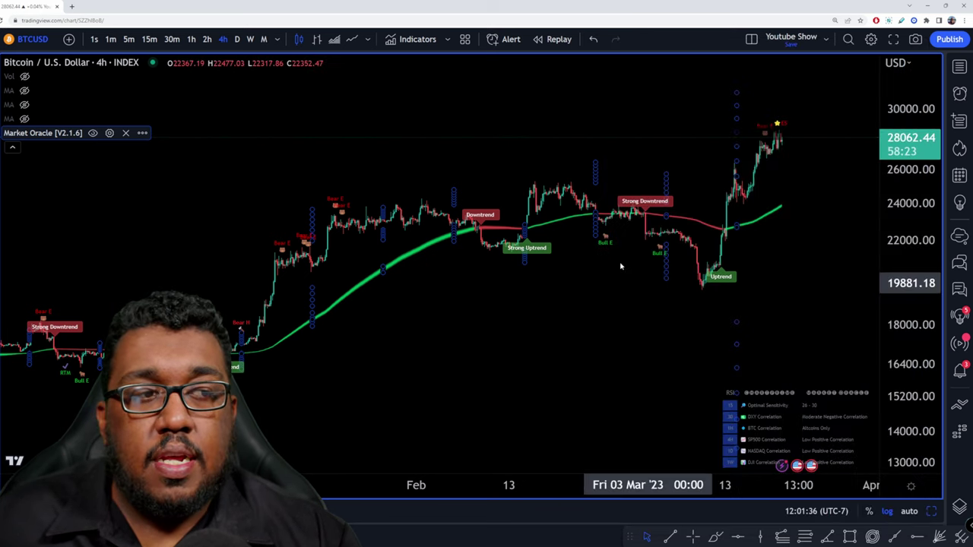
Step: Examine the trend-colored candles against the uptrend and downtrend labels from March 2023 back to December 2022
scroll(687, 277, up, 2)
scroll(686, 277, up, 1)
drag(733, 192, 734, 299)
scroll(788, 350, up, 5)
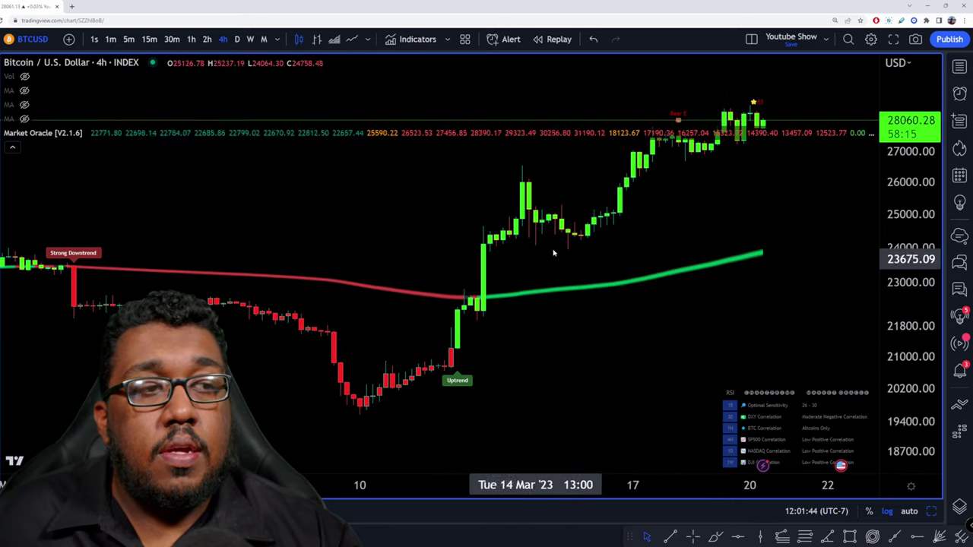
scroll(674, 177, left, 5)
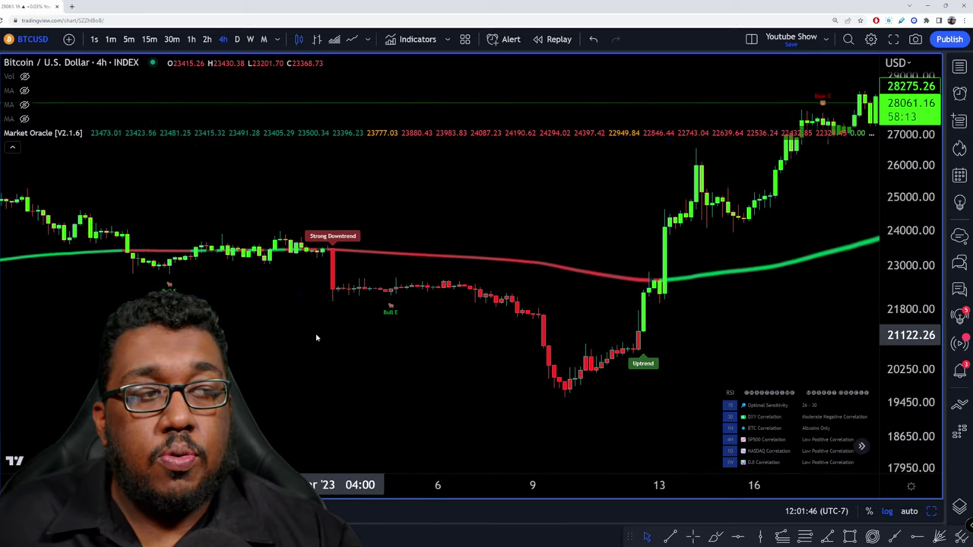
scroll(464, 289, left, 10)
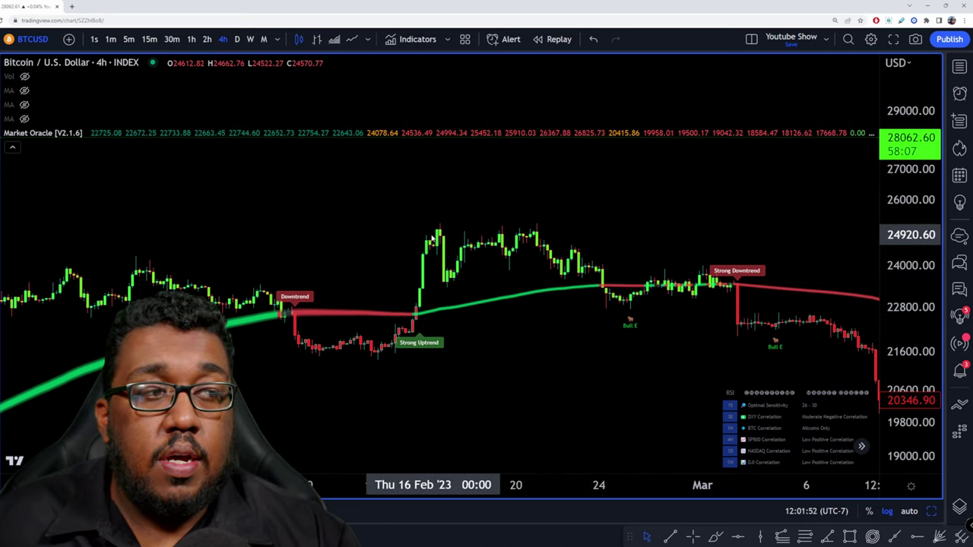
scroll(304, 251, left, 6)
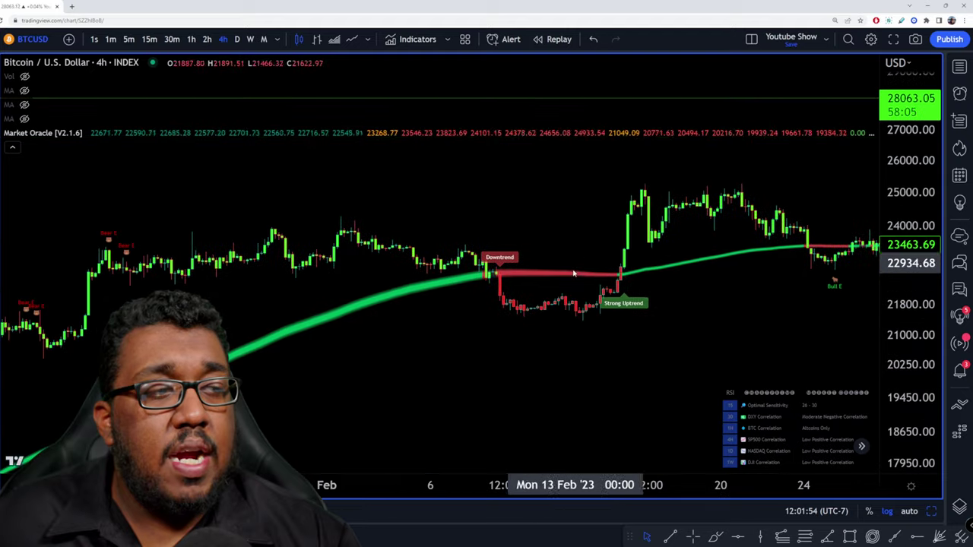
scroll(803, 191, up, 3)
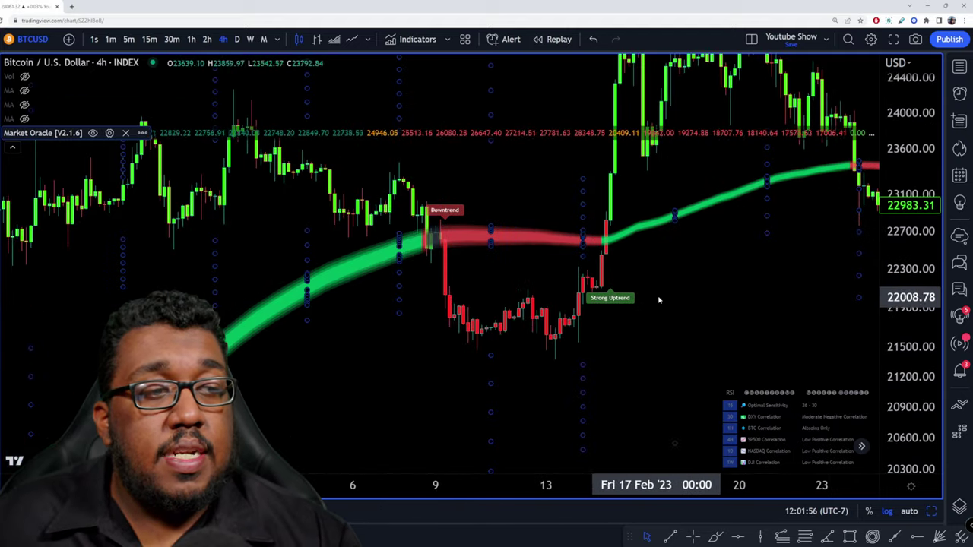
scroll(352, 327, left, 10)
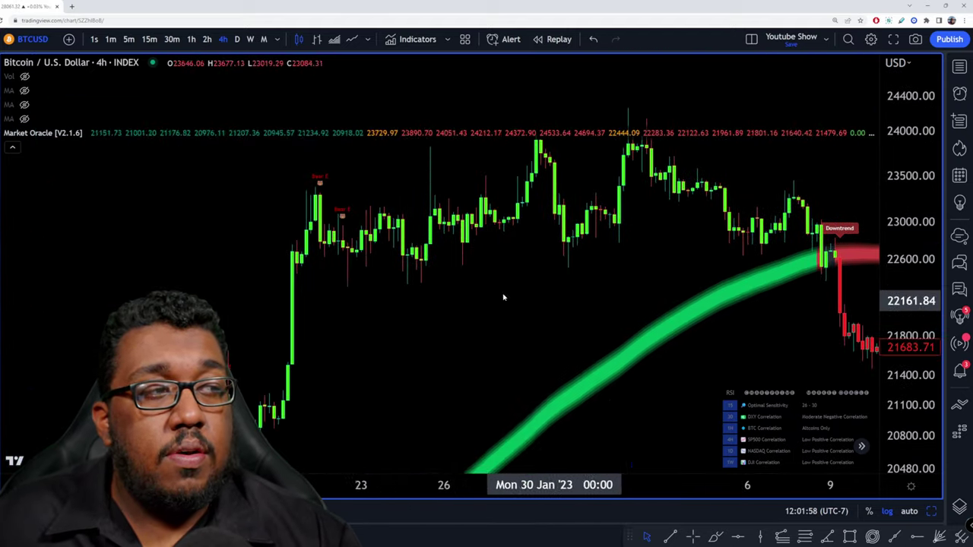
scroll(650, 390, left, 10)
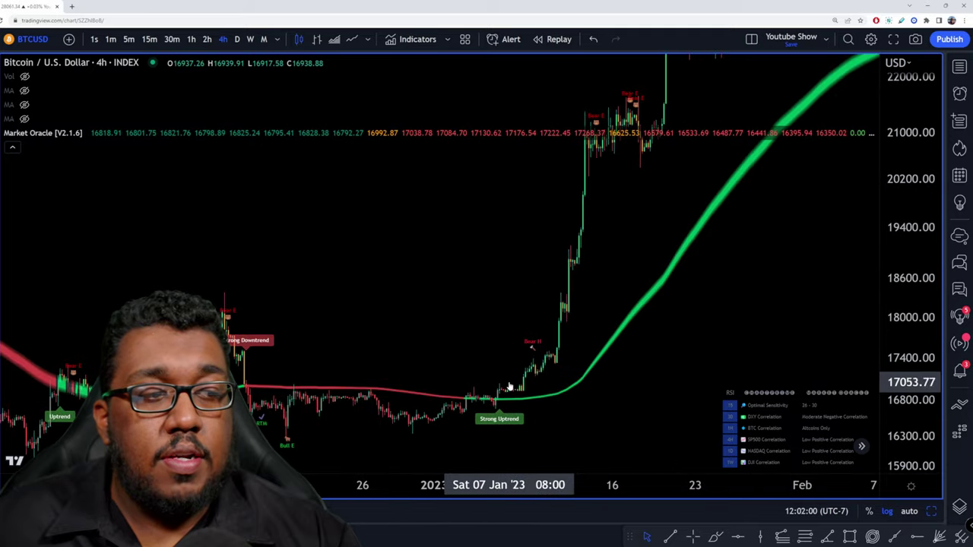
scroll(875, 332, left, 5)
scroll(821, 332, up, 2)
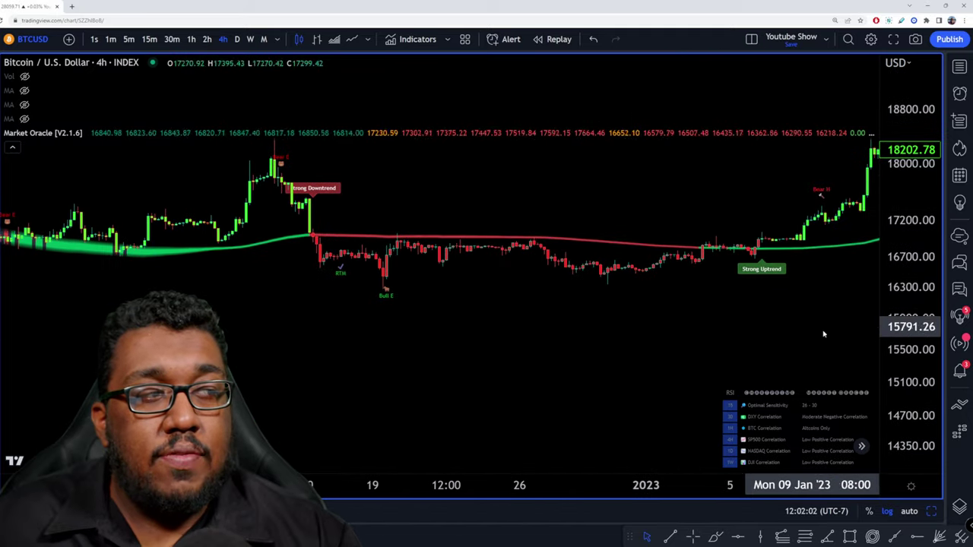
scroll(533, 221, left, 5)
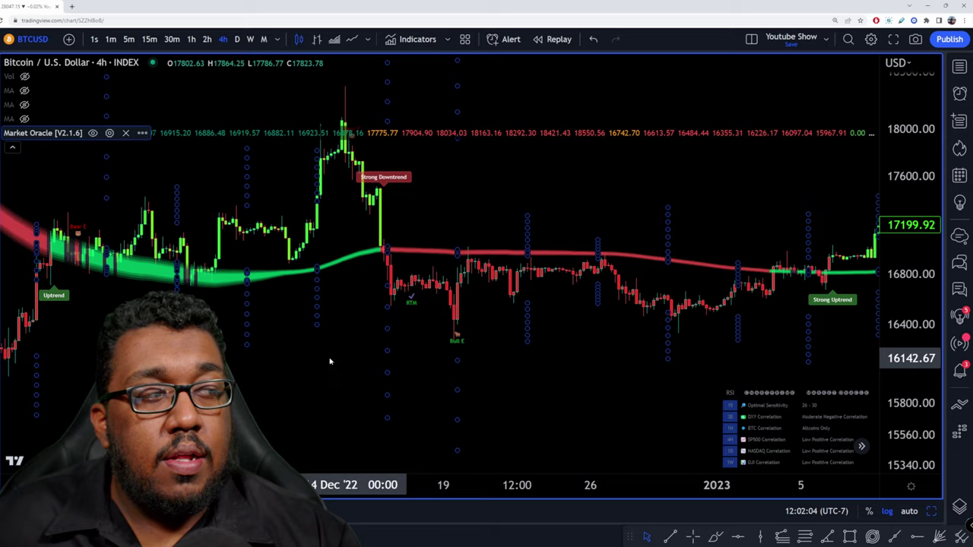
scroll(457, 335, left, 6)
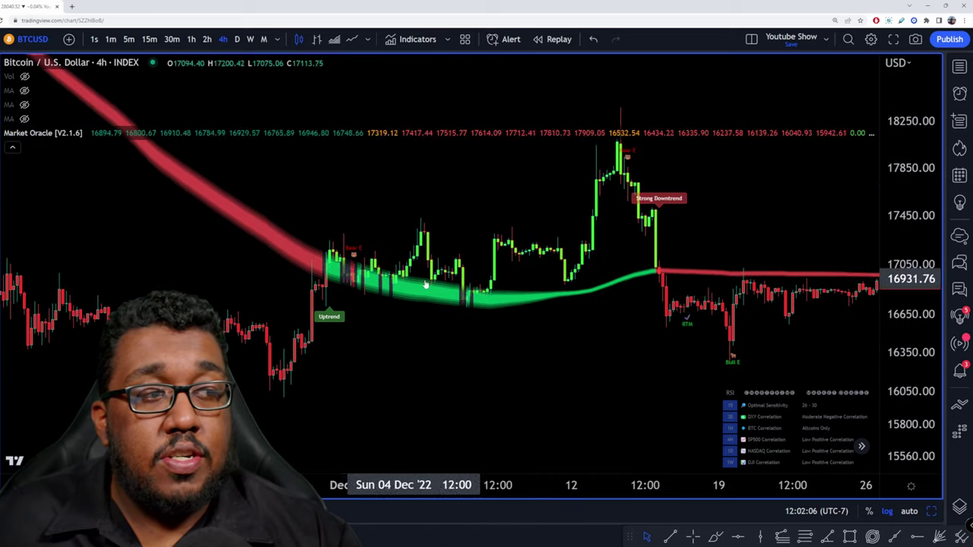
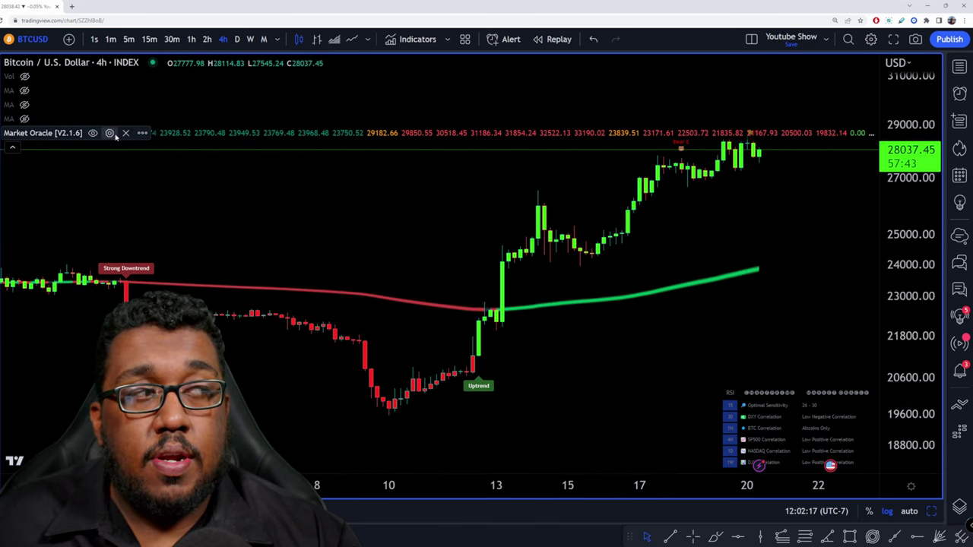
Step: Enable the Chart timeframe's support/resistance levels for the Market Oracle indicator and view them around the March 2023 candles
click(109, 133)
scroll(515, 202, down, 10)
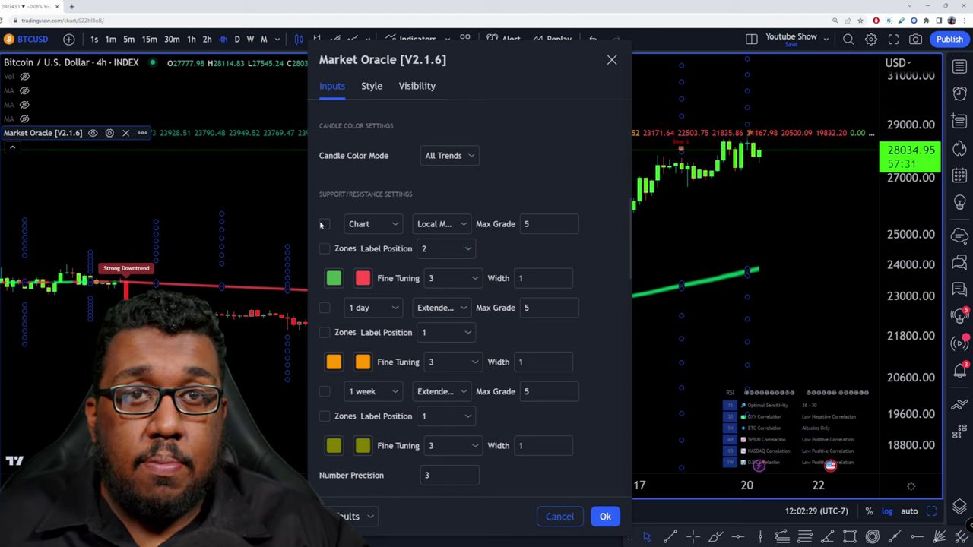
click(604, 517)
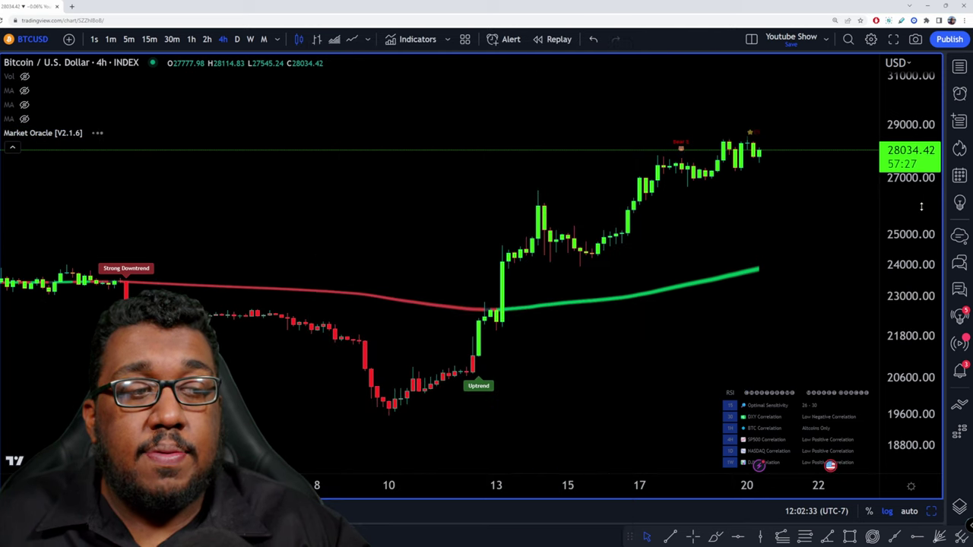
drag(921, 206, 922, 251)
scroll(845, 267, down, 3)
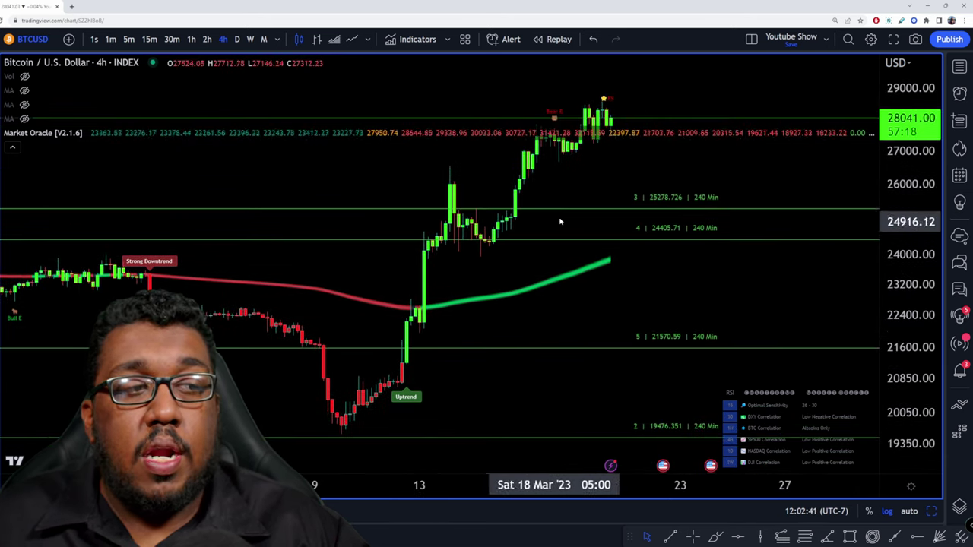
drag(609, 187, 599, 218)
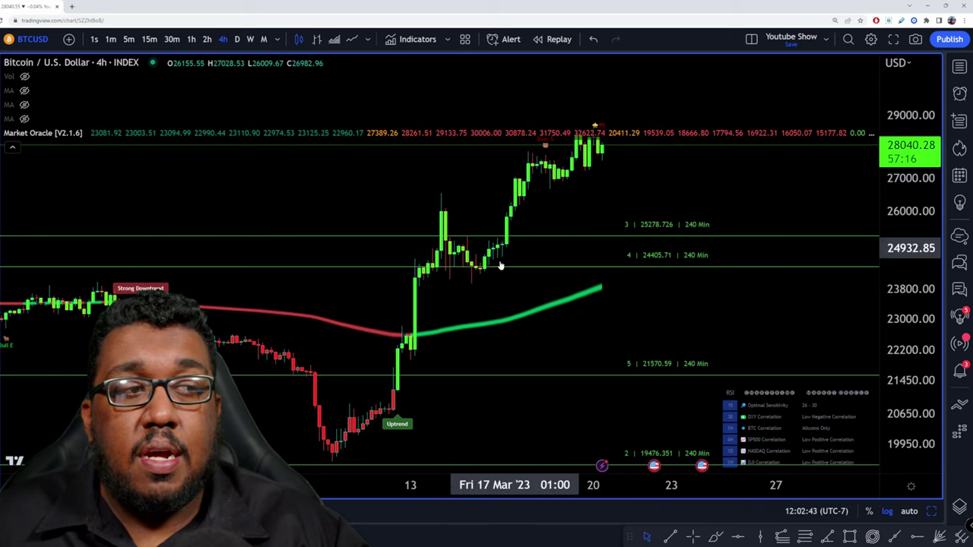
Step: Draw a rising trend line beneath the mid-March 2023 candles, from about 26,291 to about 27,816
key(alt+t)
click(523, 203)
click(631, 152)
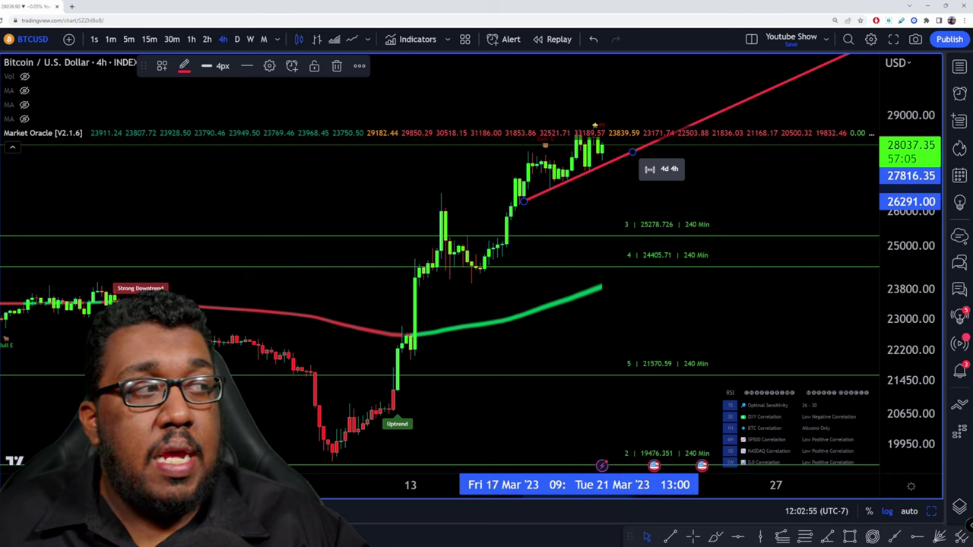
Step: Sketch a freehand price path moving sideways and then rising beneath the trend line, and remove the drawings from the chart
click(608, 287)
mouse_move(580, 265)
mouse_down()
mouse_move(702, 256)
mouse_move(785, 147)
mouse_up()
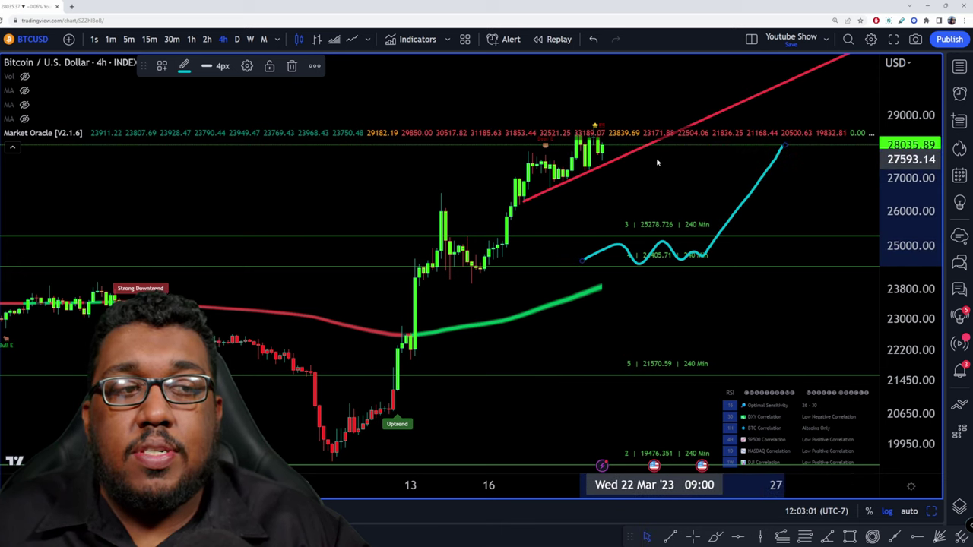
right_click(703, 216)
click(759, 489)
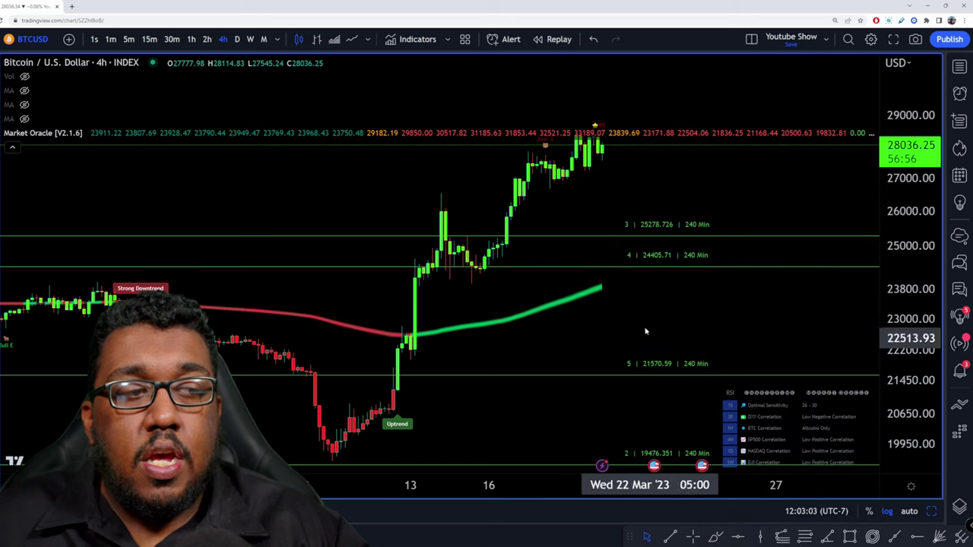
Step: Turn off Market Oracle's Chart support/resistance levels, enable the 1 day levels in Local Mode, and apply the settings
click(110, 133)
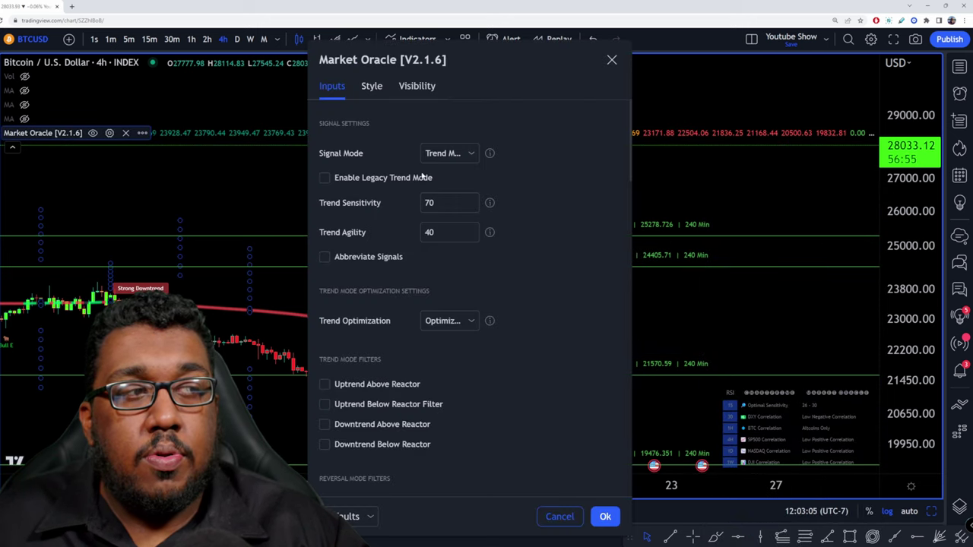
scroll(537, 213, down, 8)
scroll(378, 268, up, 1)
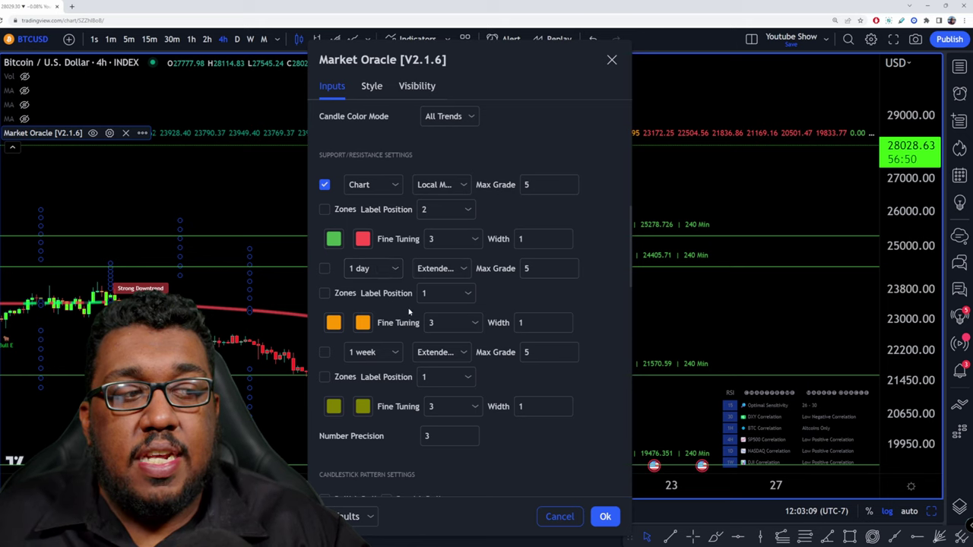
click(464, 269)
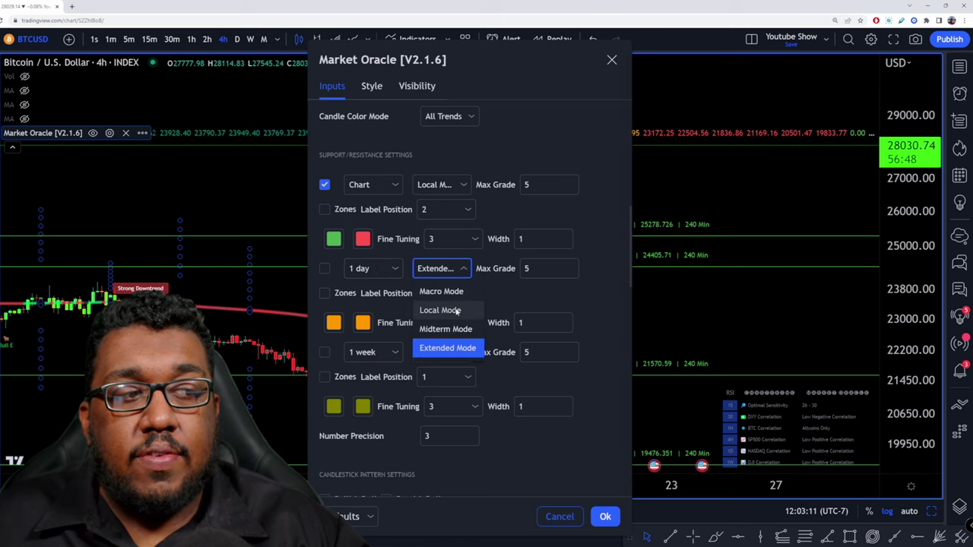
click(458, 311)
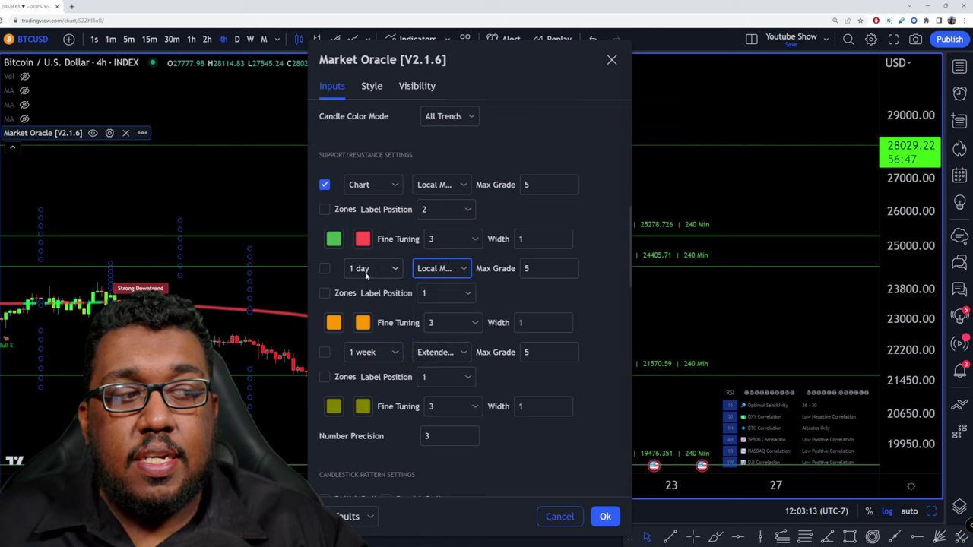
click(463, 352)
click(541, 386)
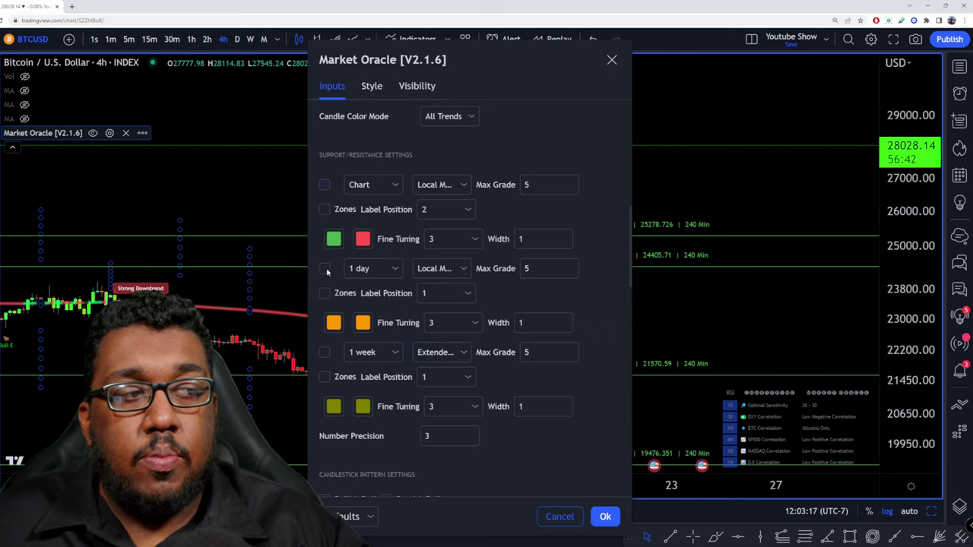
click(605, 516)
Step: Switch the chart to the daily timeframe and examine the daily support/resistance levels from 2022 through March 2023
scroll(417, 196, down, 5)
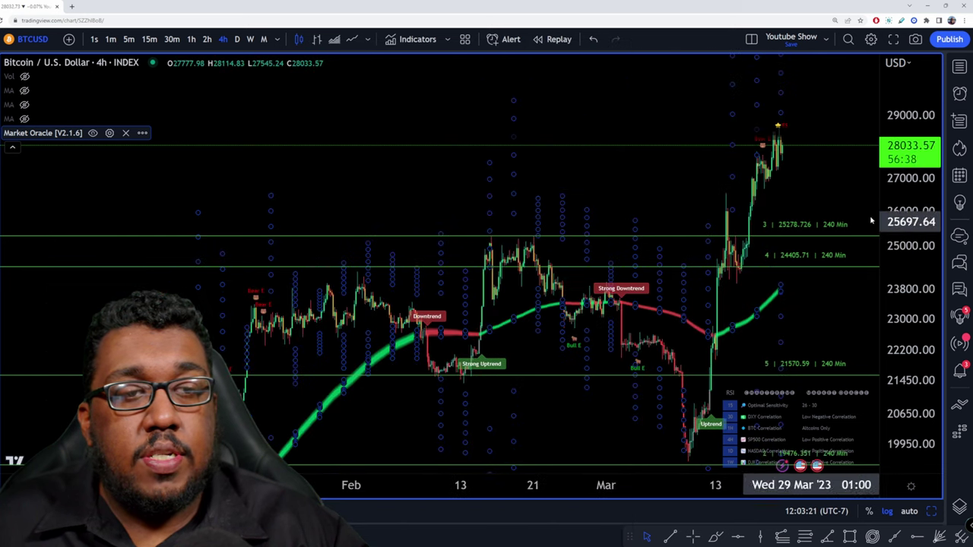
click(238, 40)
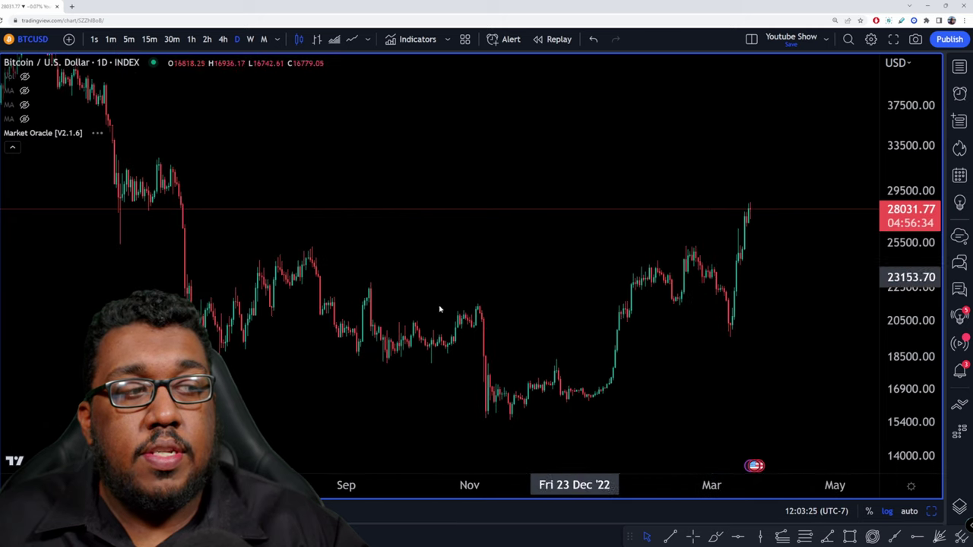
scroll(758, 265, up, 3)
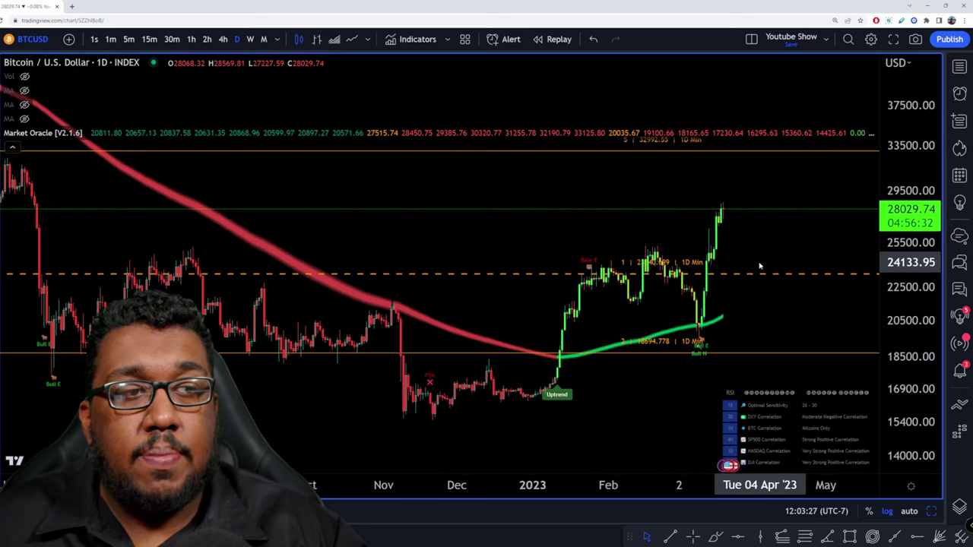
scroll(775, 256, up, 2)
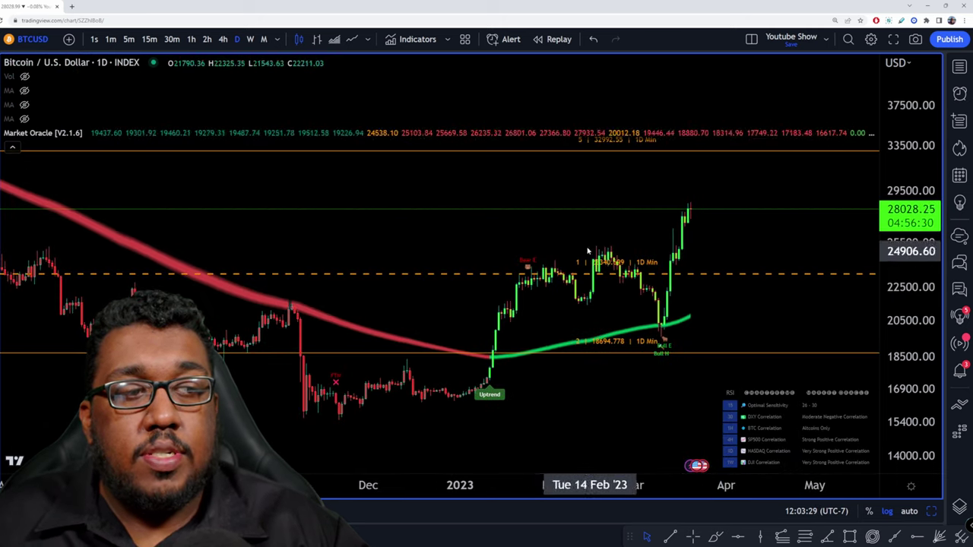
drag(742, 239, 713, 334)
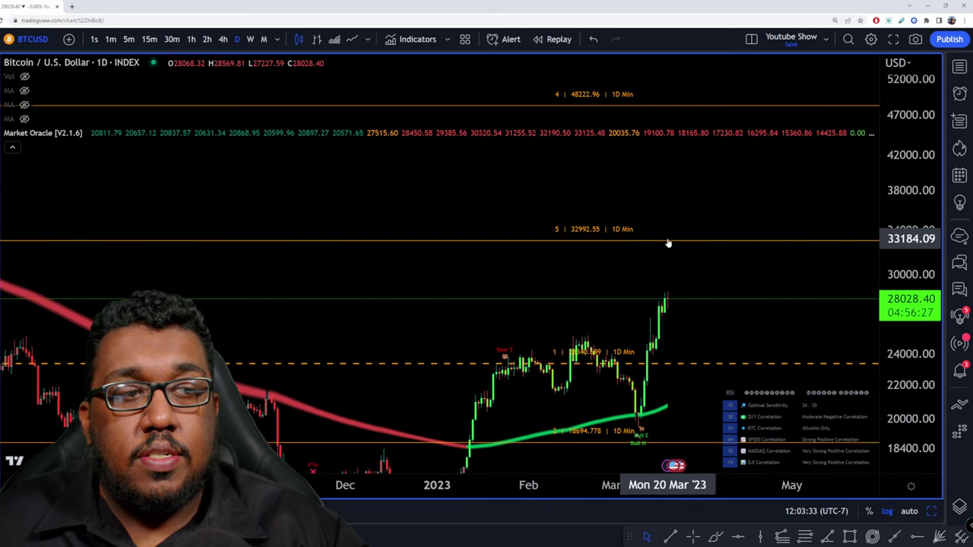
scroll(668, 244, down, 5)
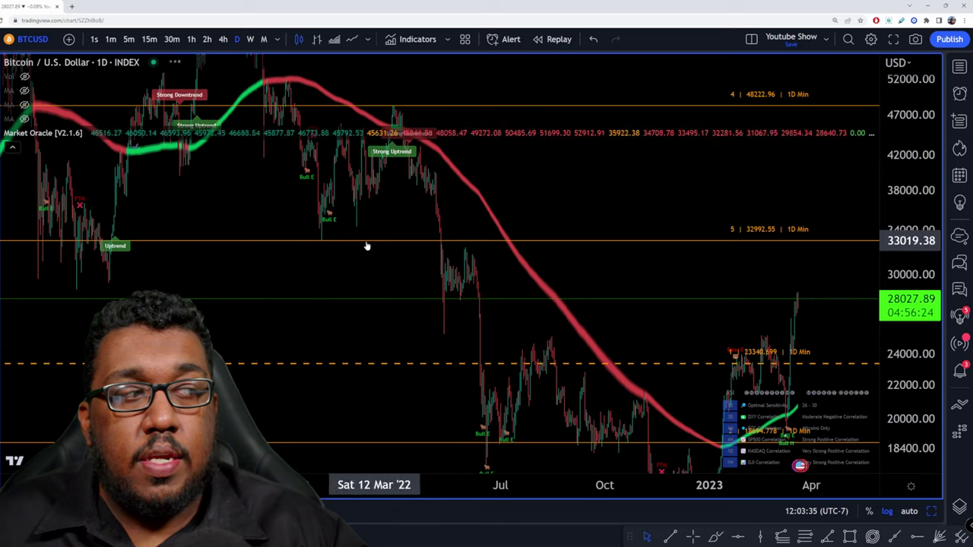
scroll(725, 311, up, 8)
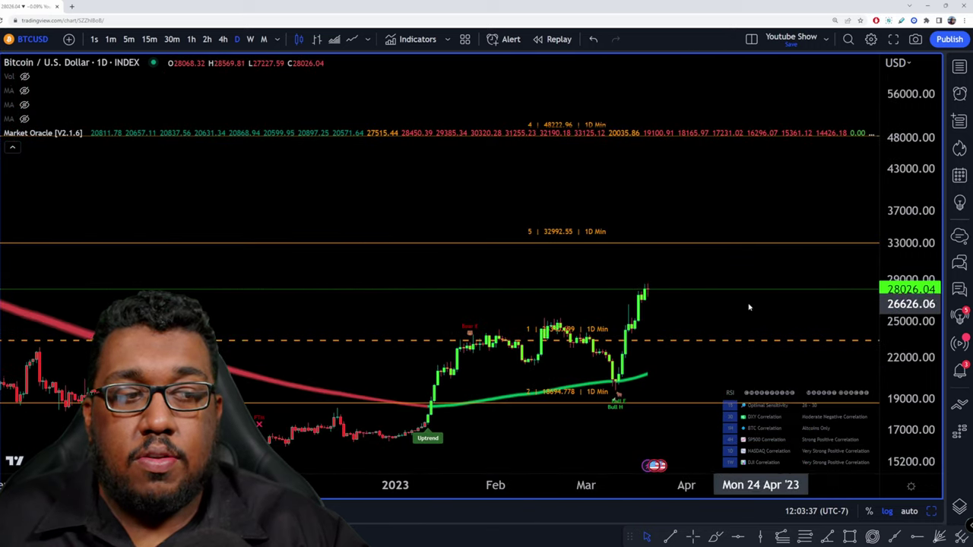
scroll(761, 296, up, 3)
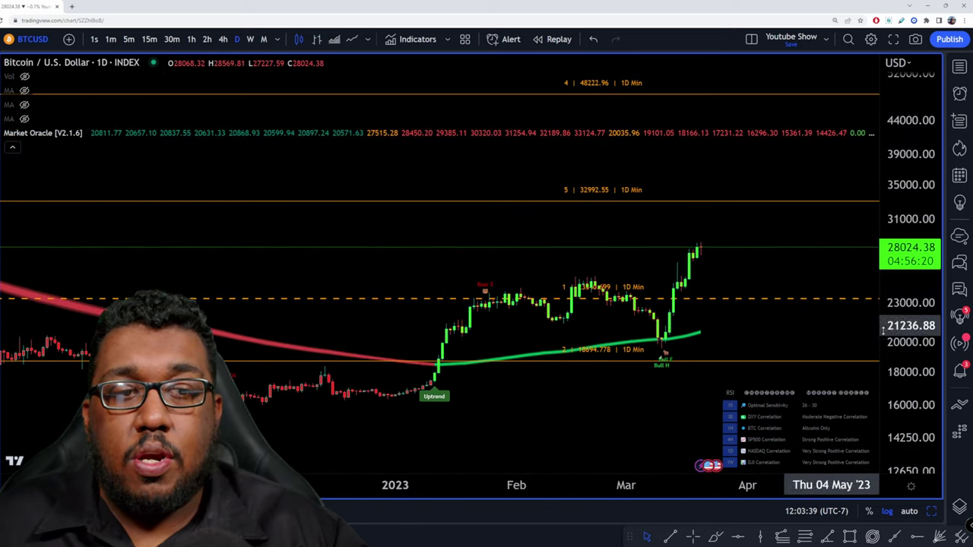
scroll(837, 289, up, 2)
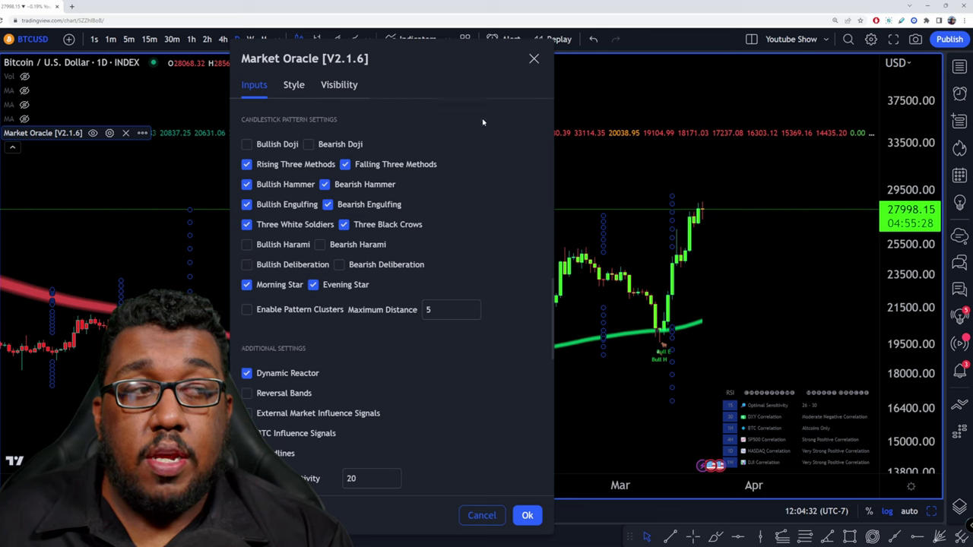
Step: Close the Market Oracle settings and examine the candlestick pattern labels on the daily candles between 2021 and March 2023
click(534, 59)
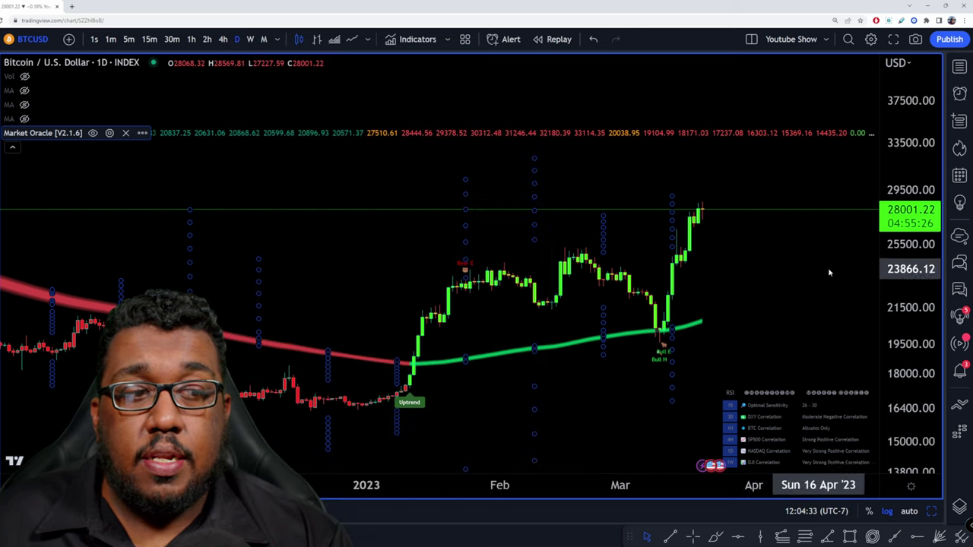
scroll(825, 257, down, 2)
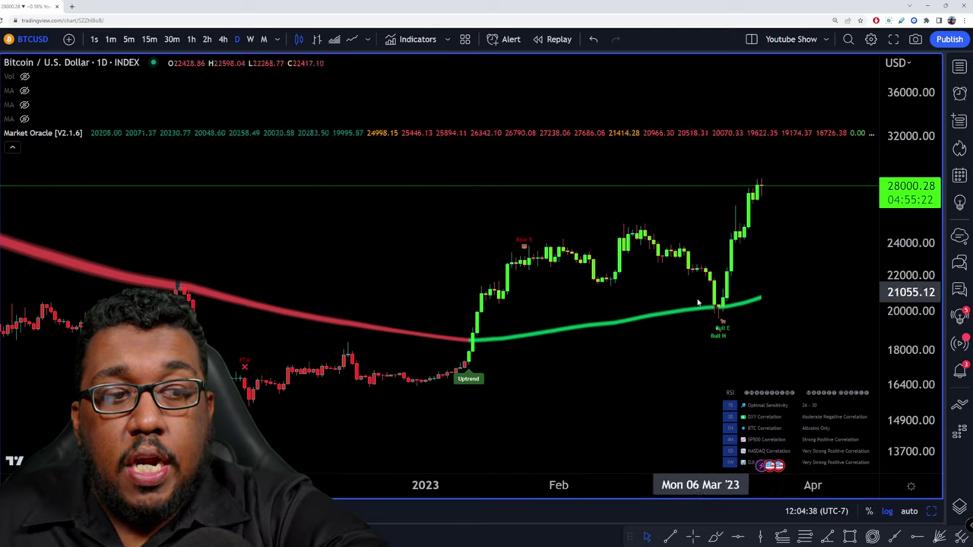
scroll(741, 317, up, 3)
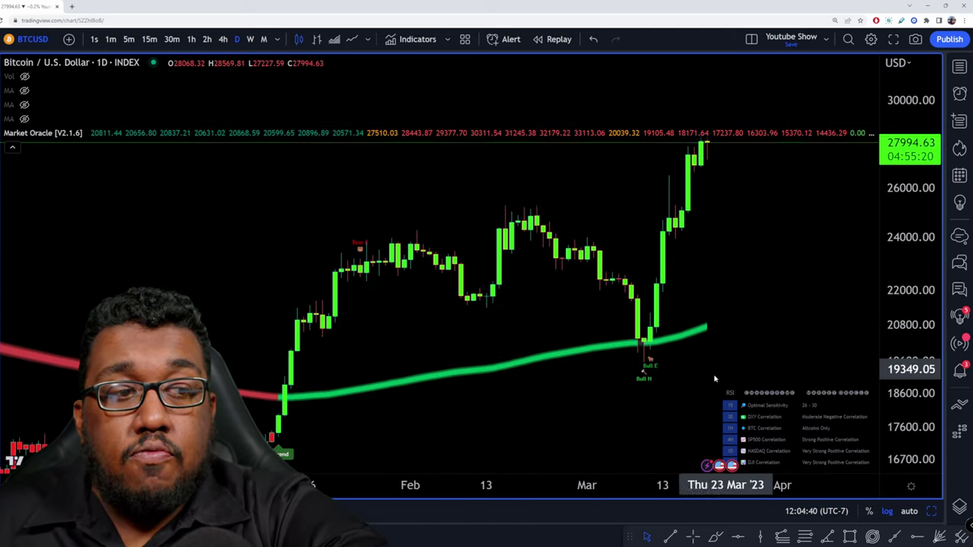
scroll(472, 258, left, 2)
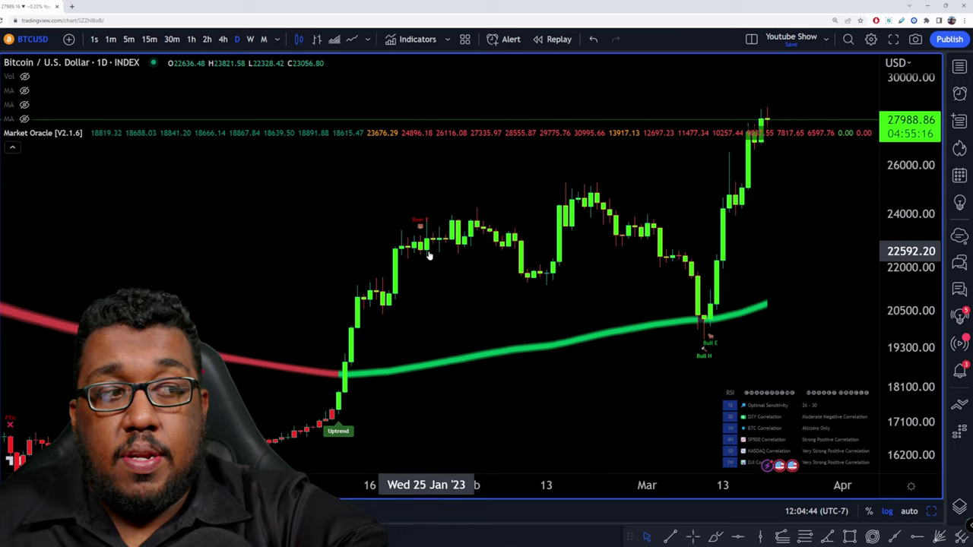
drag(486, 300, 586, 236)
scroll(585, 236, left, 6)
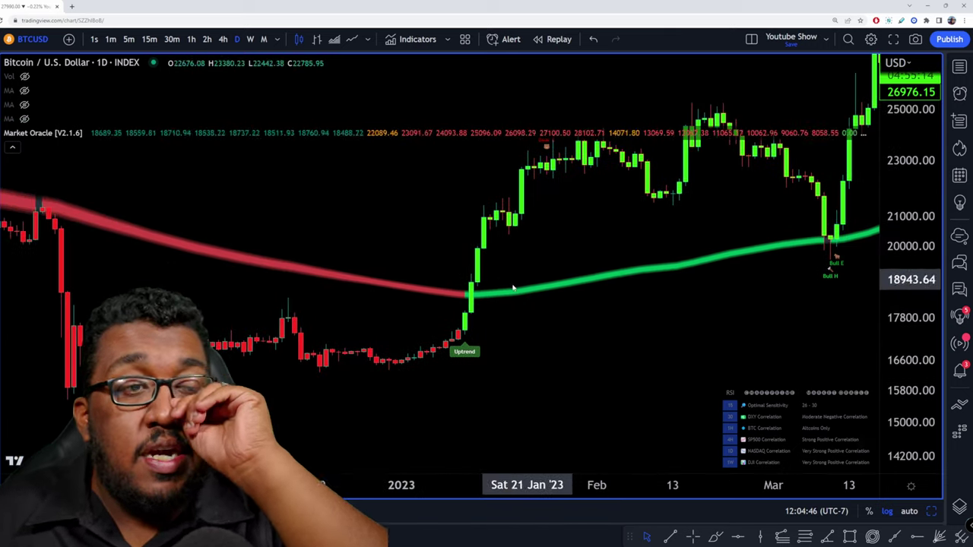
scroll(425, 229, left, 5)
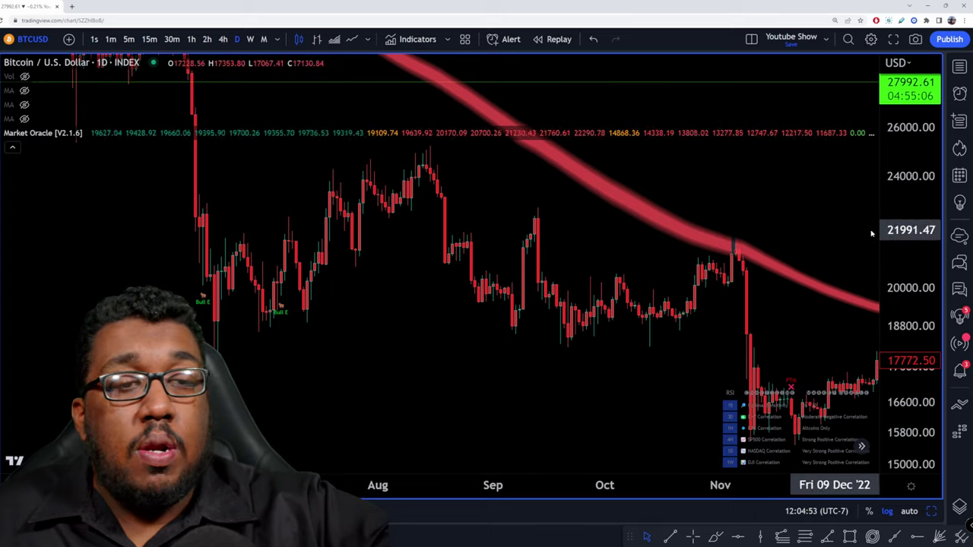
scroll(826, 413, left, 7)
scroll(536, 355, down, 3)
scroll(515, 300, left, 5)
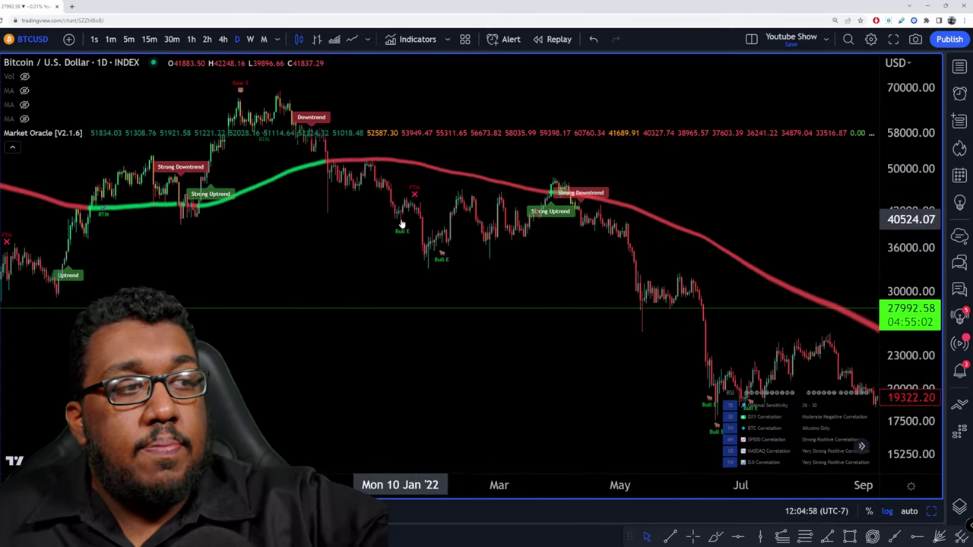
scroll(456, 251, right, 5)
scroll(700, 228, right, 7)
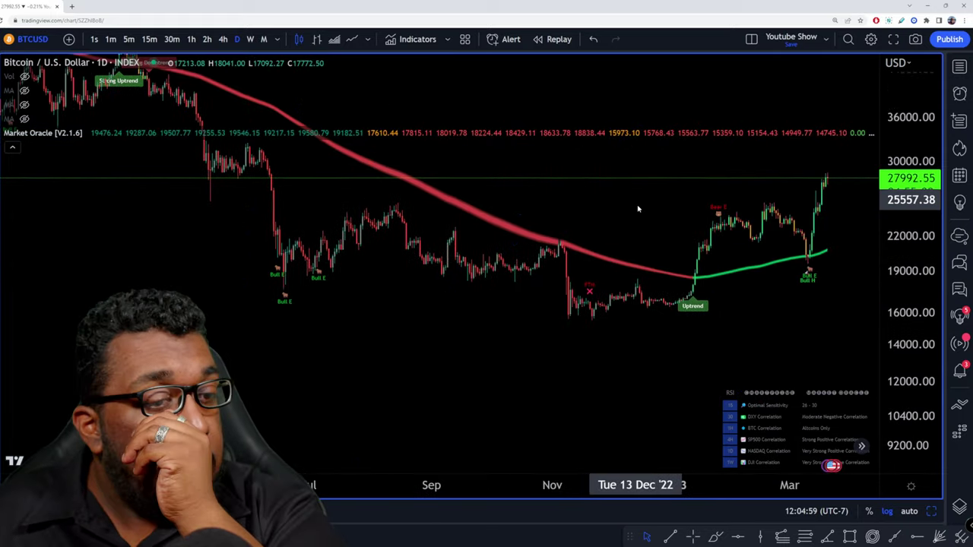
scroll(654, 228, right, 5)
scroll(758, 289, up, 3)
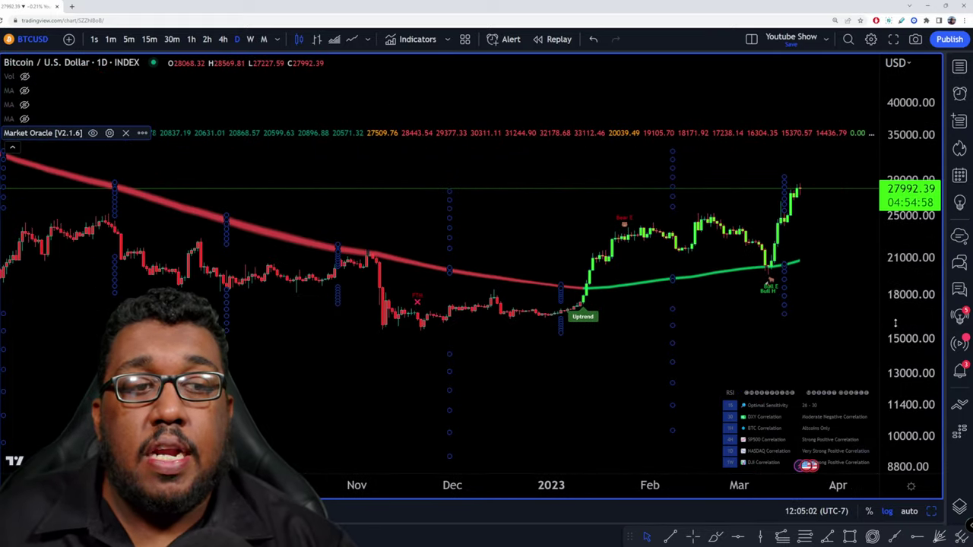
drag(896, 323, 804, 269)
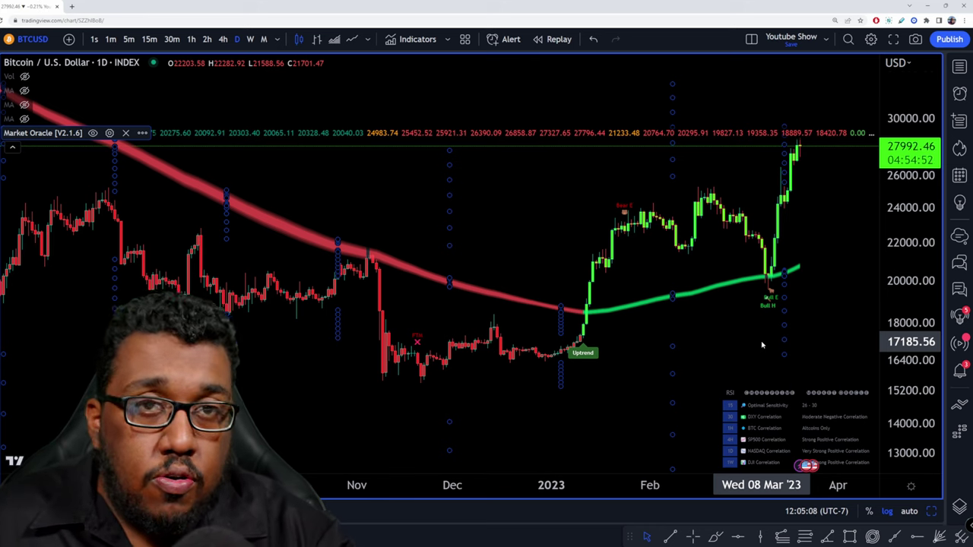
scroll(763, 344, up, 4)
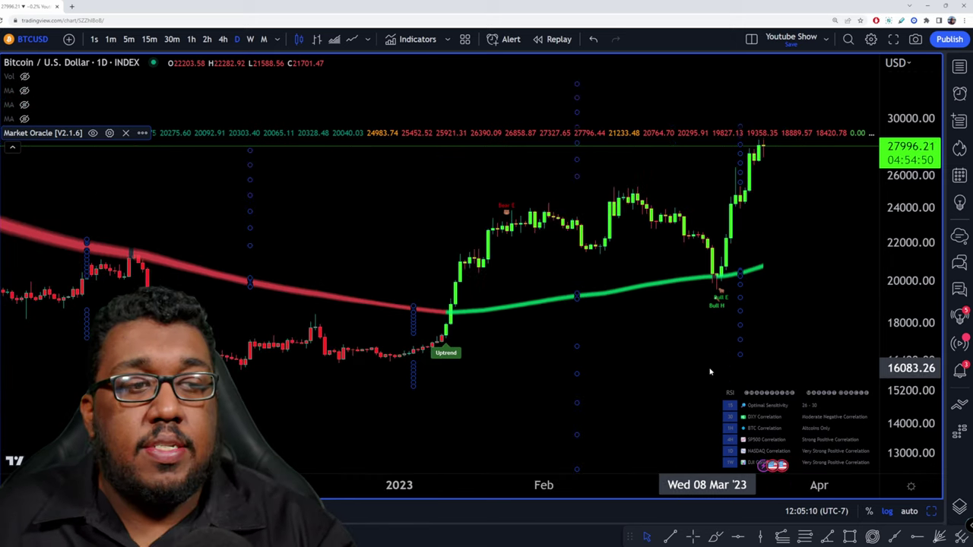
Step: Turn off Dynamic Reactor in Market Oracle's Additional Settings, with the settings dialog moved clear of the candles
click(110, 133)
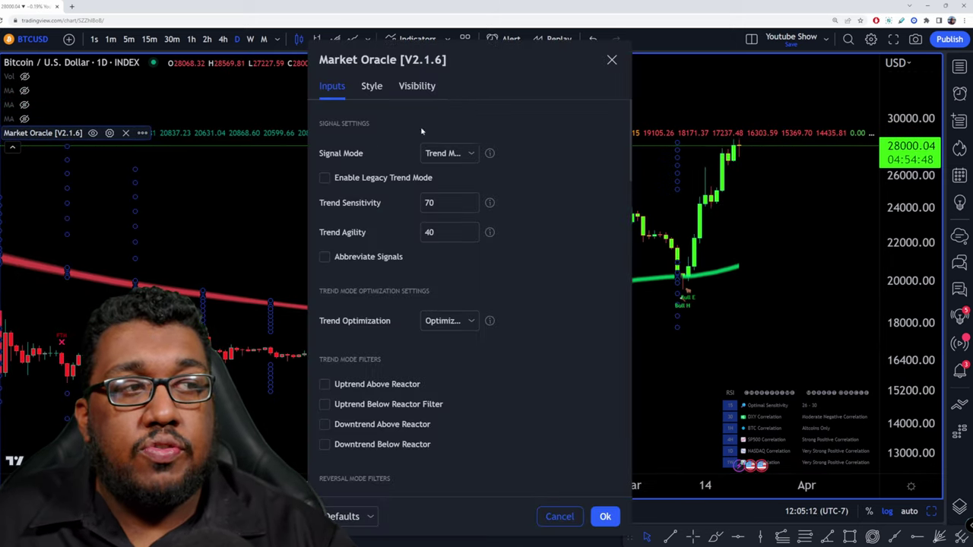
drag(478, 67, 759, 52)
scroll(854, 270, down, 3)
scroll(854, 270, down, 10)
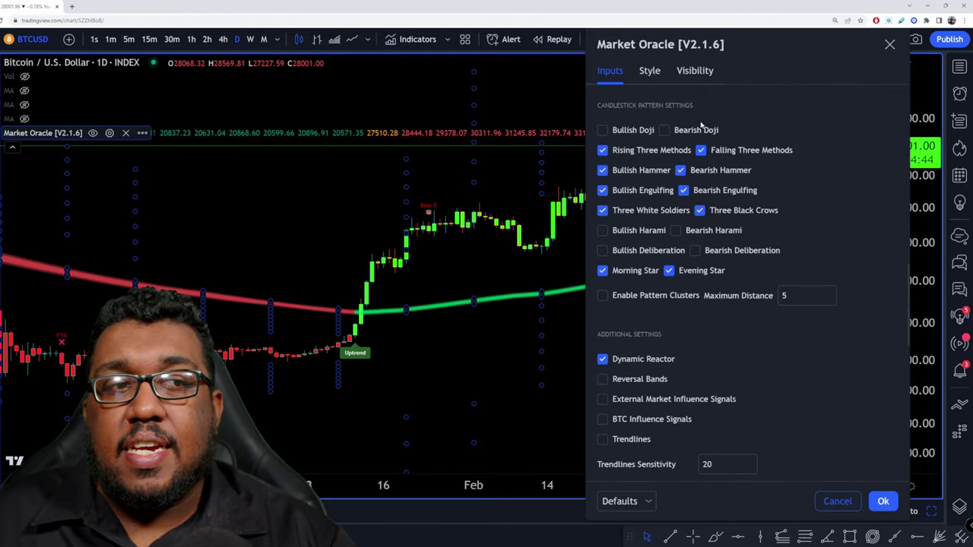
scroll(765, 168, down, 5)
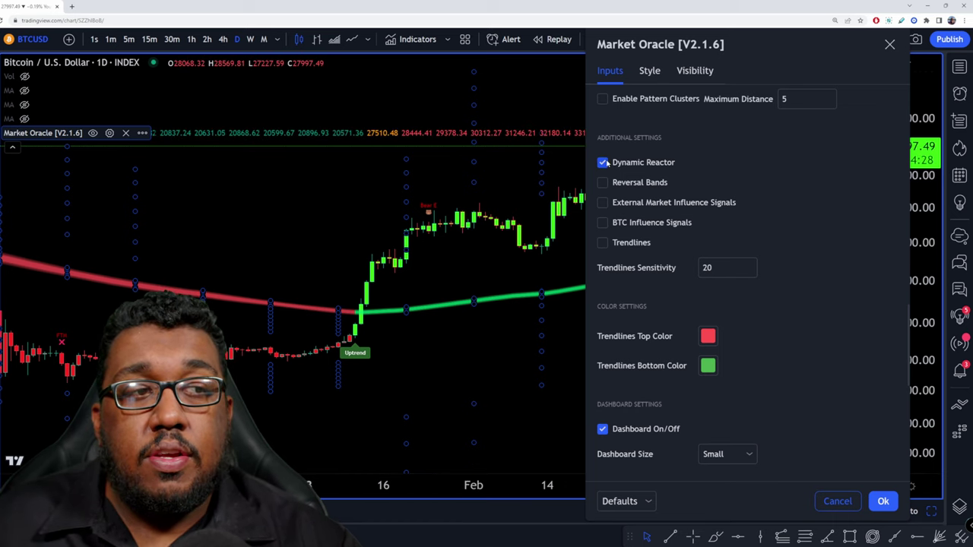
click(603, 163)
Step: Show the three hidden moving averages on the daily chart
click(25, 119)
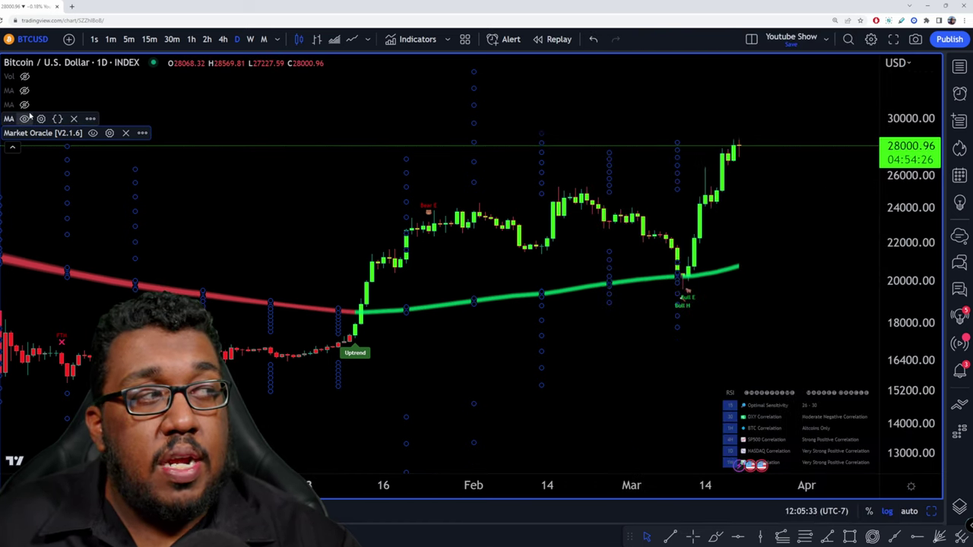
click(24, 105)
click(25, 90)
Step: Check the input settings of the yellow moving average and close them without changing any values
click(41, 118)
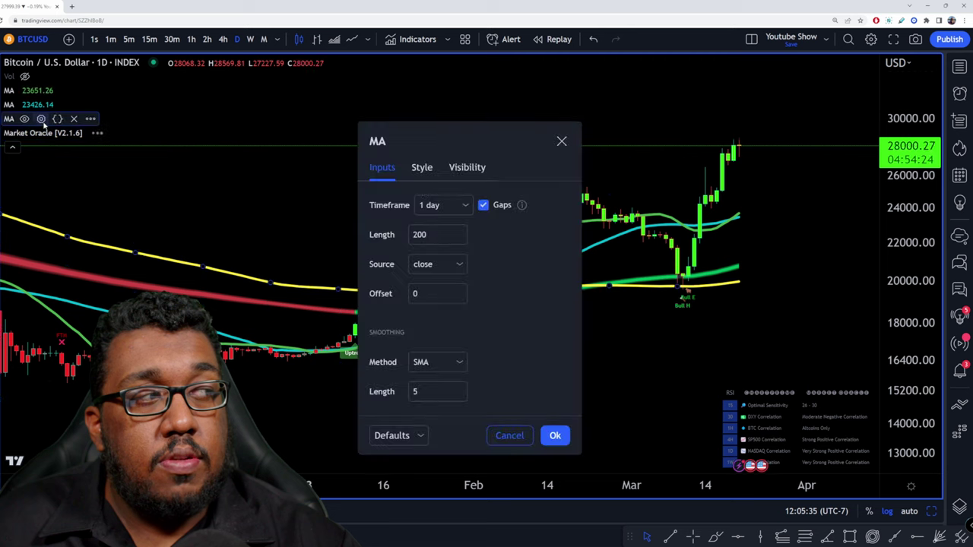
click(460, 211)
click(473, 167)
click(554, 435)
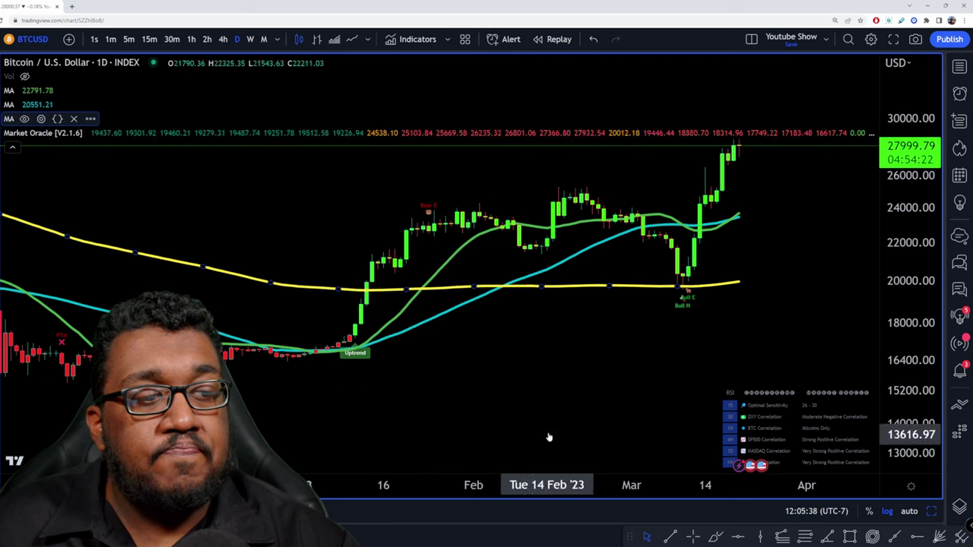
scroll(667, 341, down, 2)
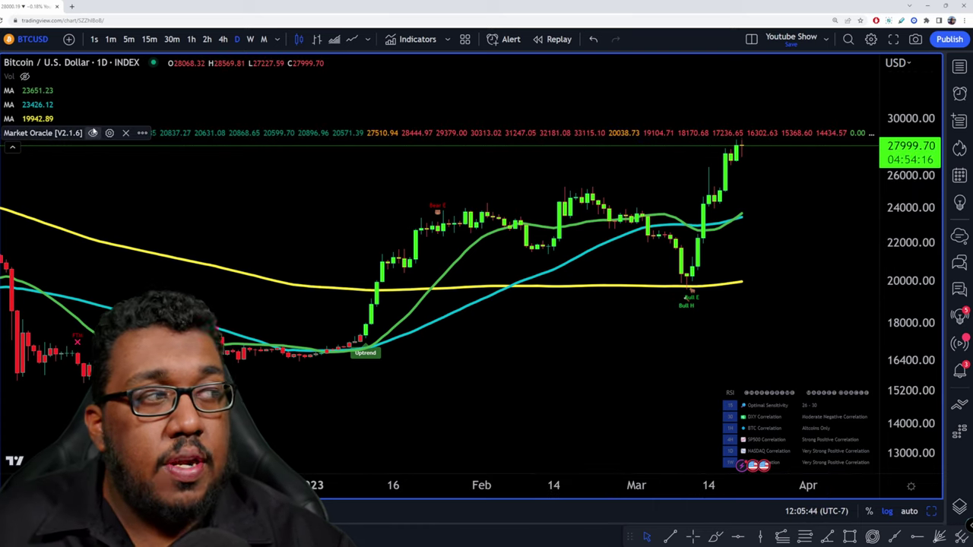
Step: Turn on Reversal Bands in Market Oracle's Additional Settings and close the settings dialog
click(109, 133)
drag(500, 69, 815, 48)
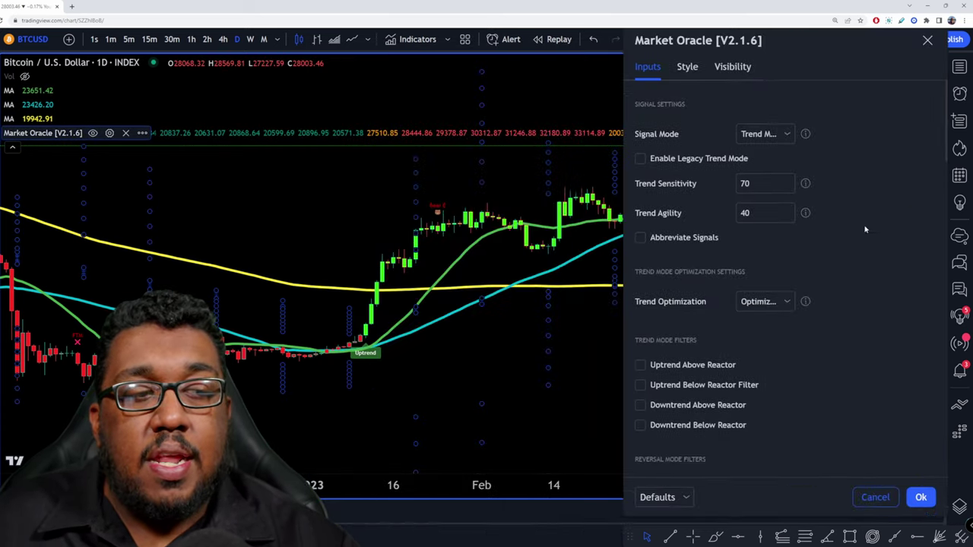
scroll(875, 279, down, 10)
scroll(876, 281, down, 3)
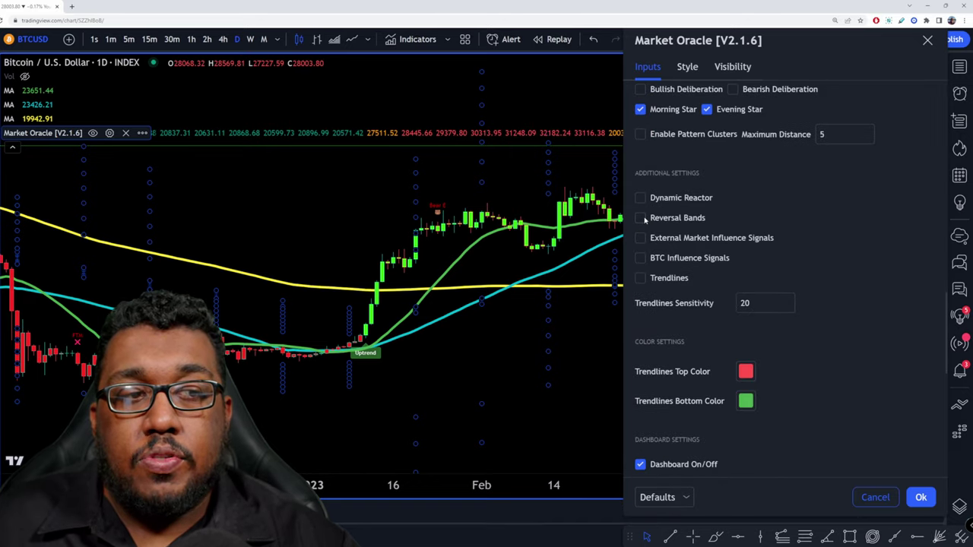
scroll(538, 266, down, 1)
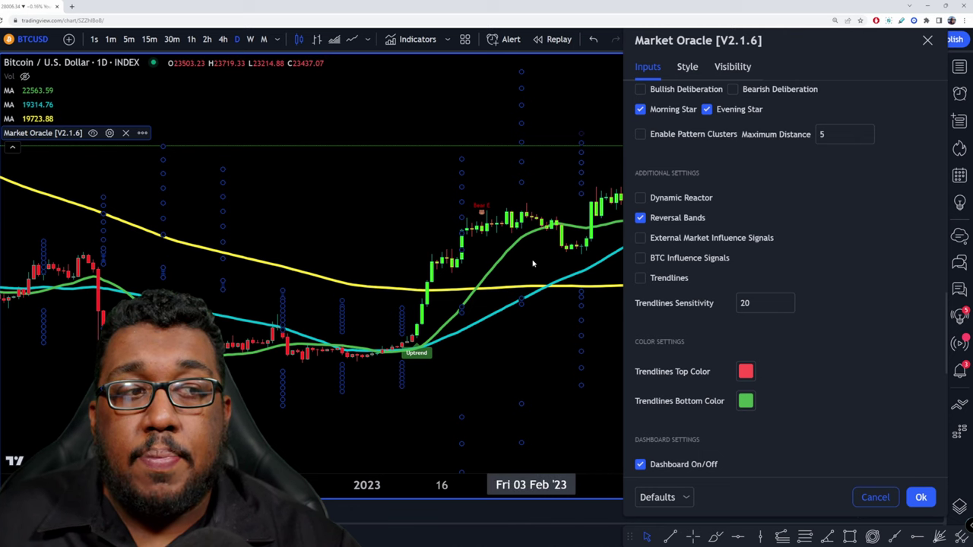
key(Return)
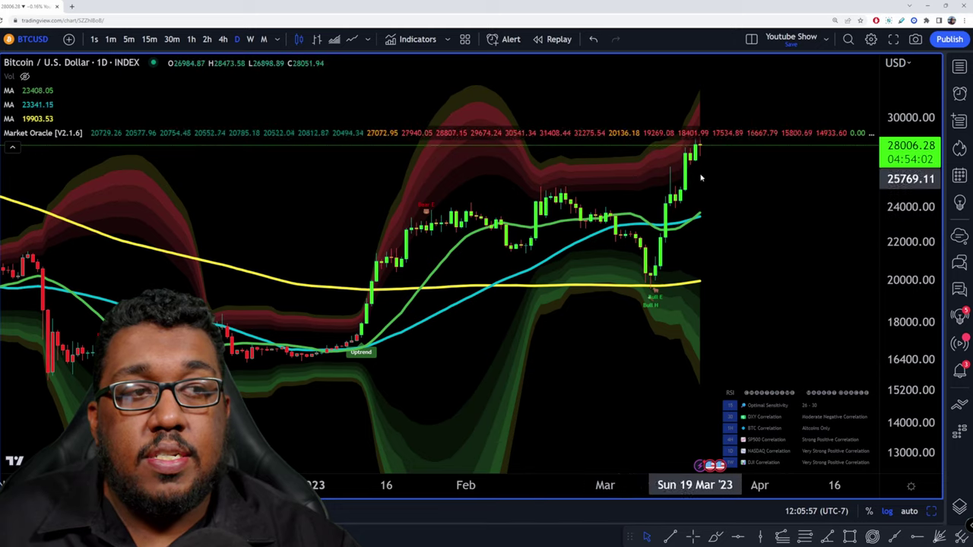
Step: Examine how the daily candles interact with the reversal bands from autumn 2022 to March 2023
drag(702, 190, 739, 182)
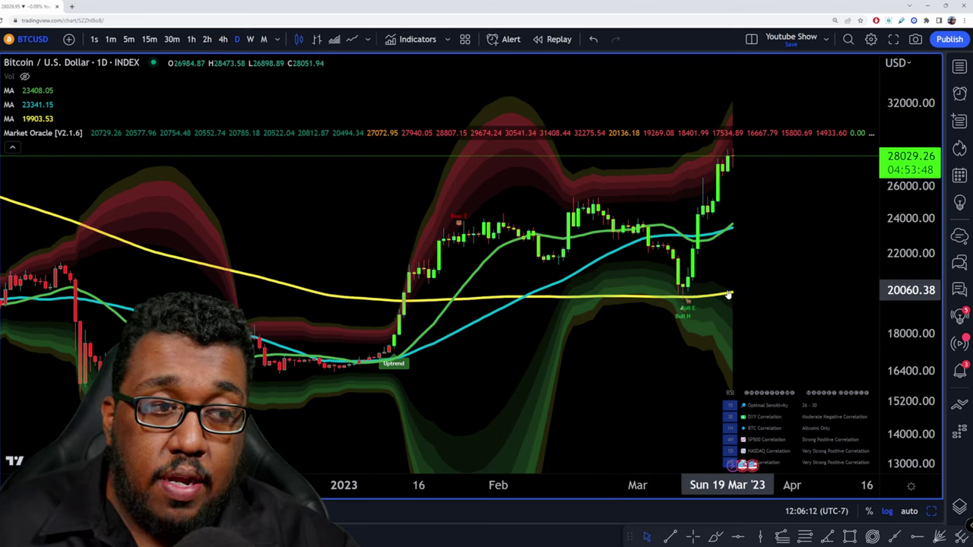
drag(198, 251, 517, 247)
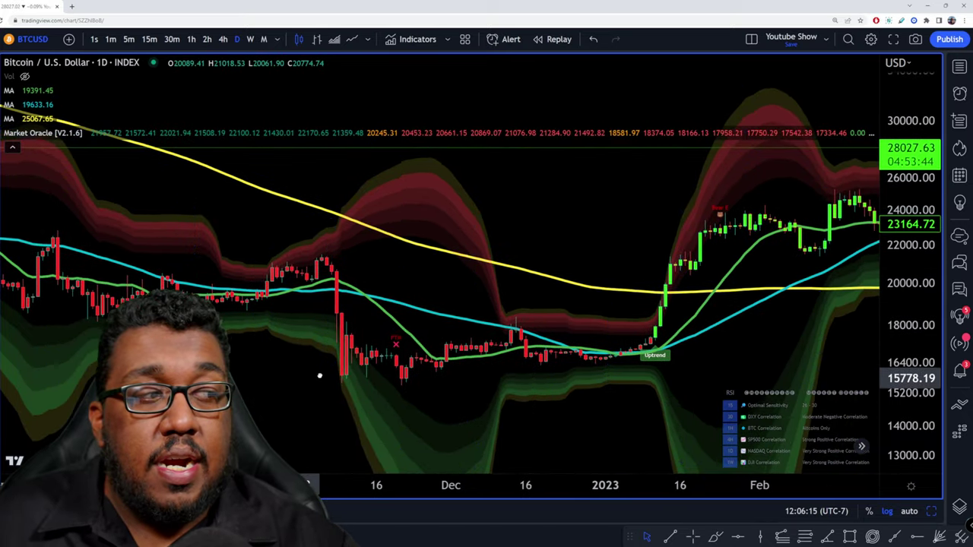
drag(320, 374, 506, 258)
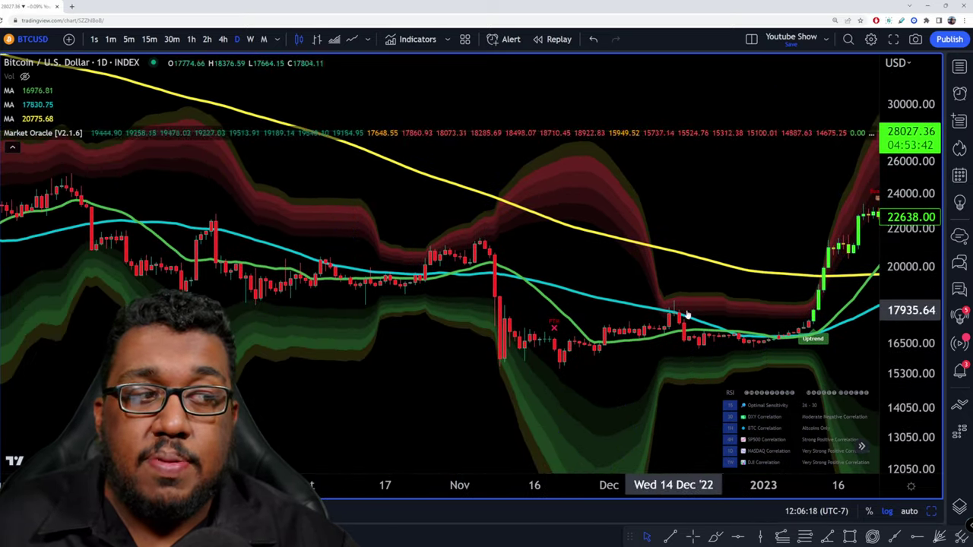
drag(691, 319, 466, 343)
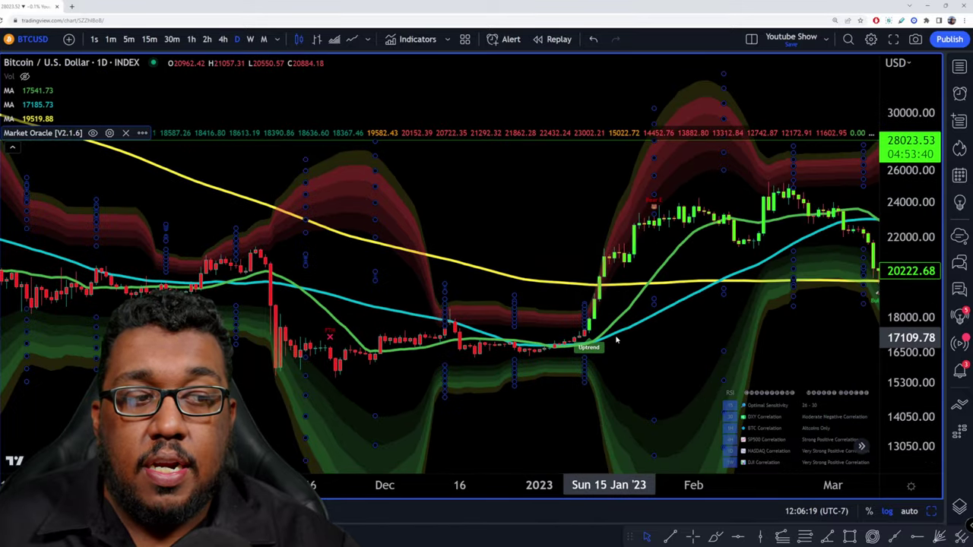
drag(647, 200, 397, 335)
drag(629, 315, 648, 358)
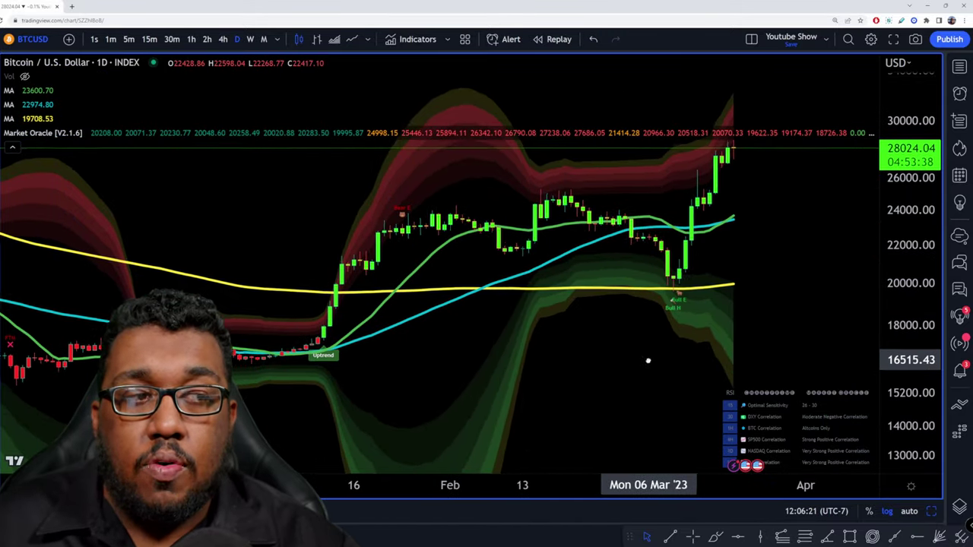
Step: Turn off Reversal Bands and turn on External Market Influence Signals in Market Oracle's Additional Settings, then apply the changes
mouse_move(148, 143)
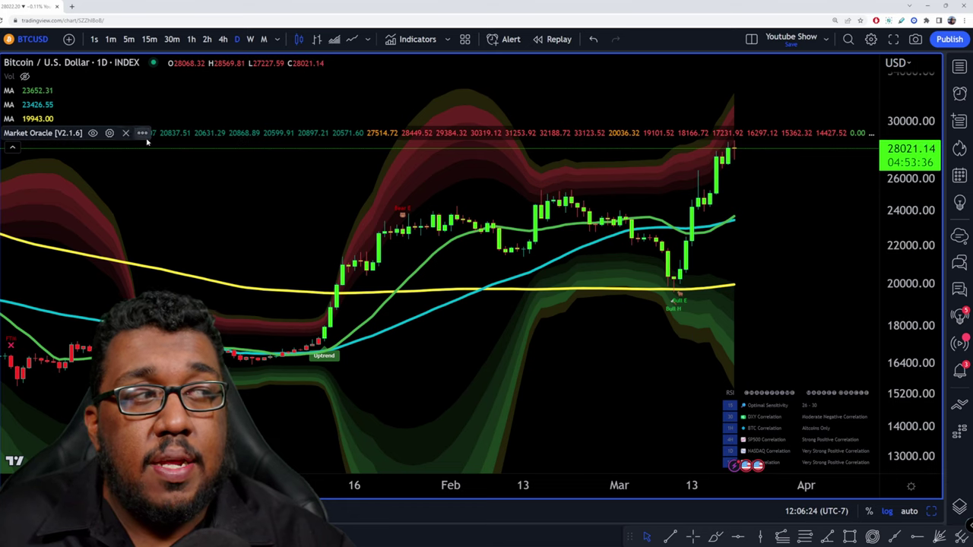
click(109, 133)
drag(509, 66, 783, 61)
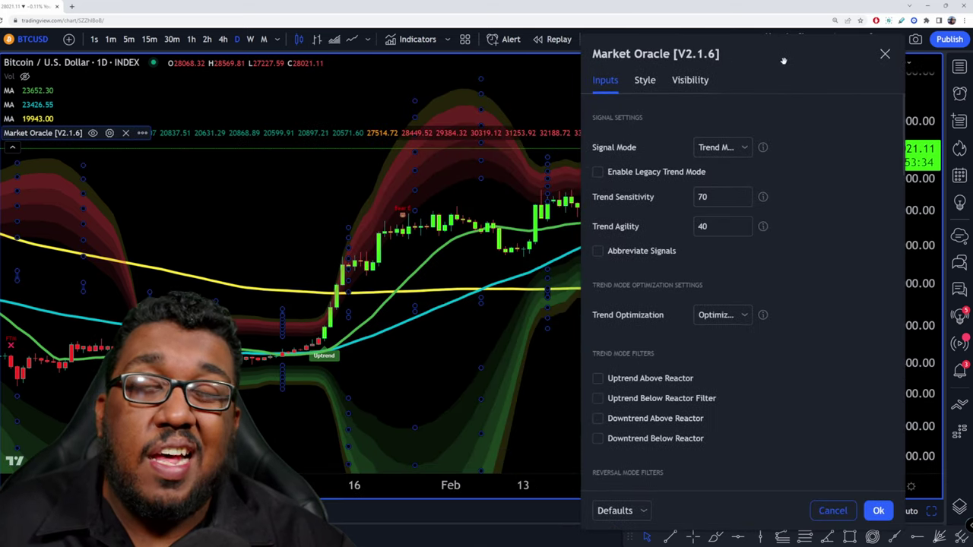
scroll(775, 221, down, 15)
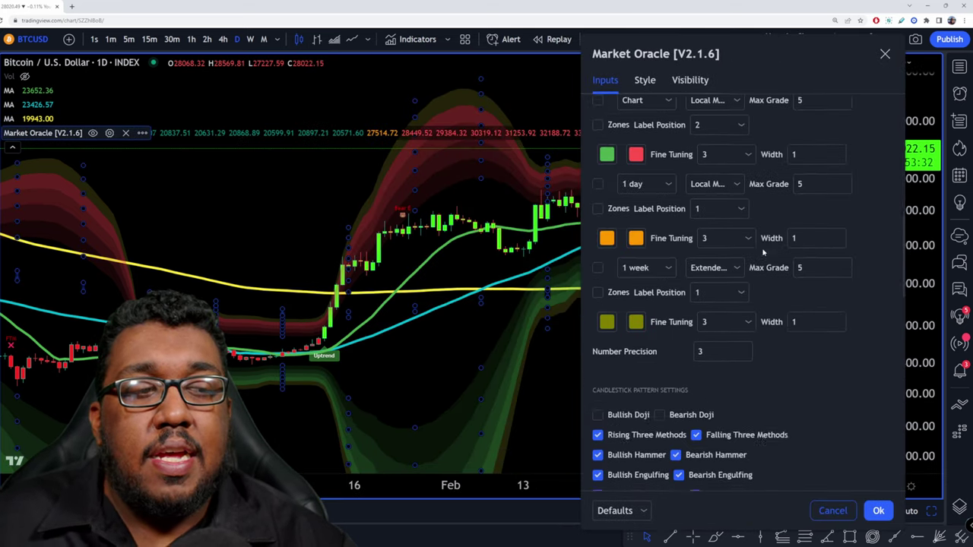
scroll(753, 258, down, 3)
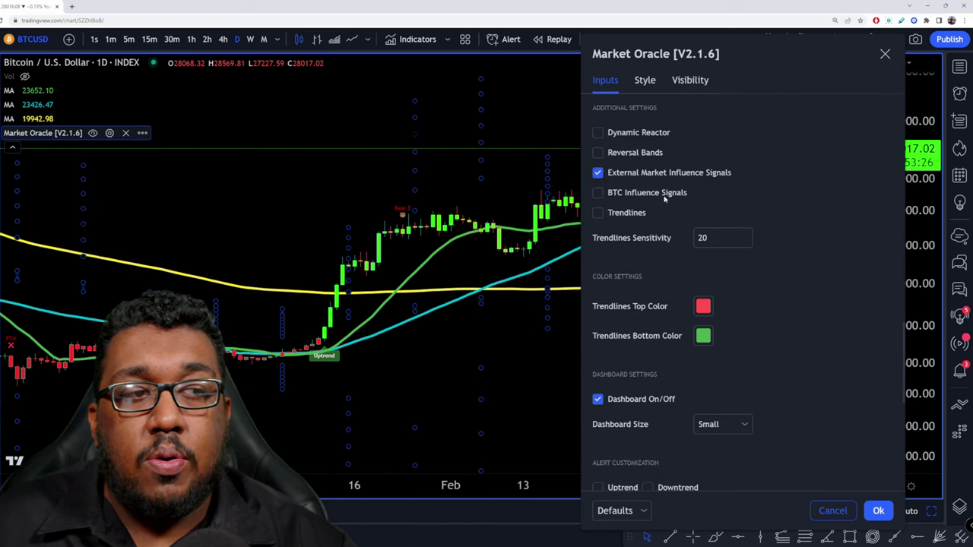
click(876, 509)
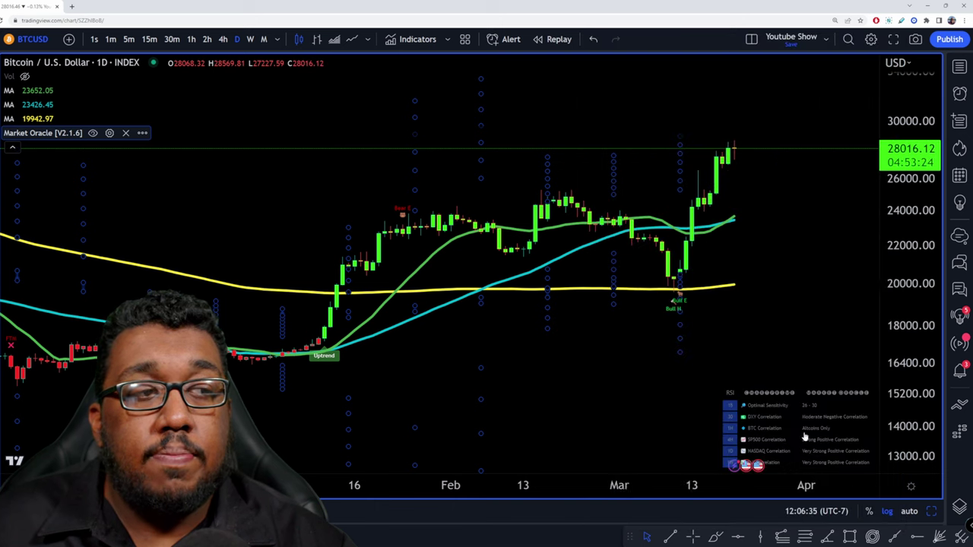
Step: Examine the external market influence labels on the daily candles between May 2022 and March 2023
scroll(749, 255, down, 2)
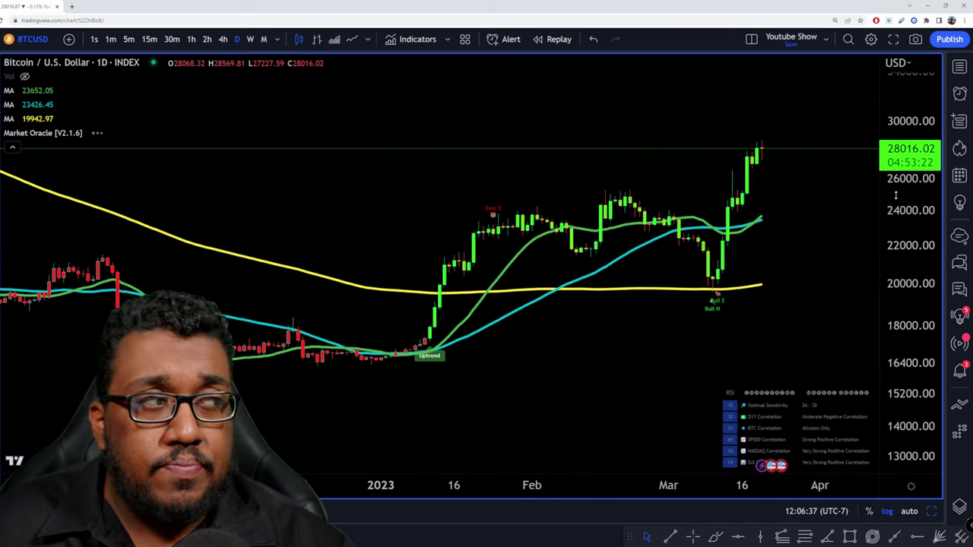
scroll(771, 174, up, 2)
scroll(791, 197, up, 1)
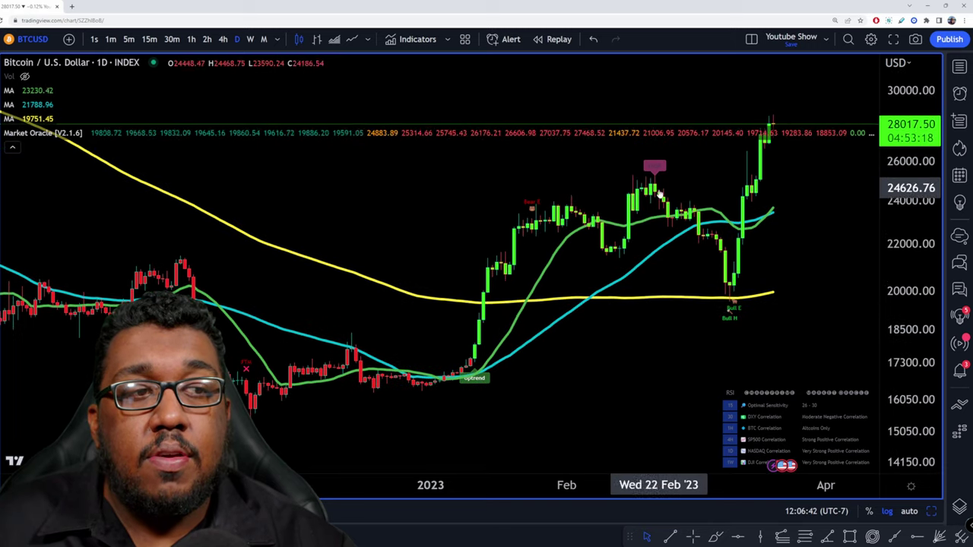
scroll(603, 287, left, 3)
scroll(603, 286, left, 5)
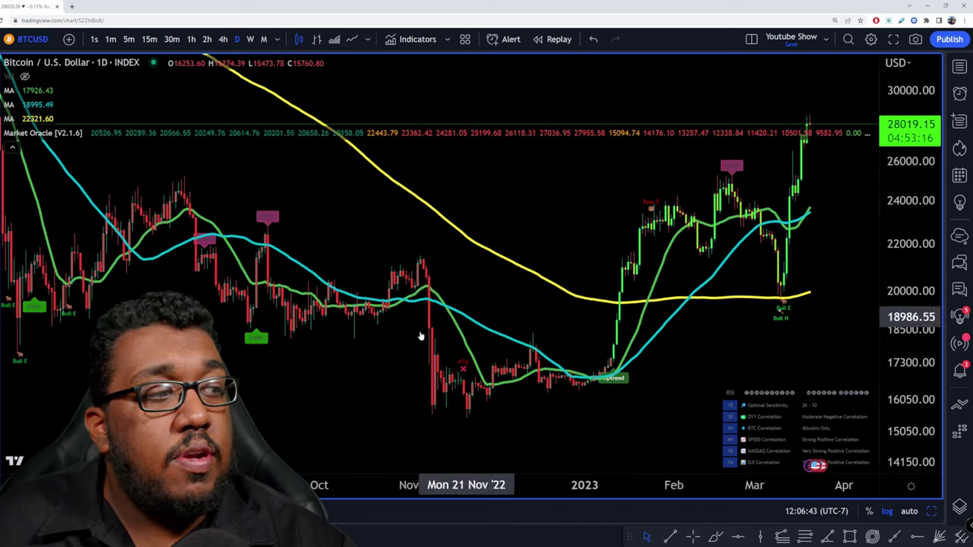
scroll(710, 354, up, 2)
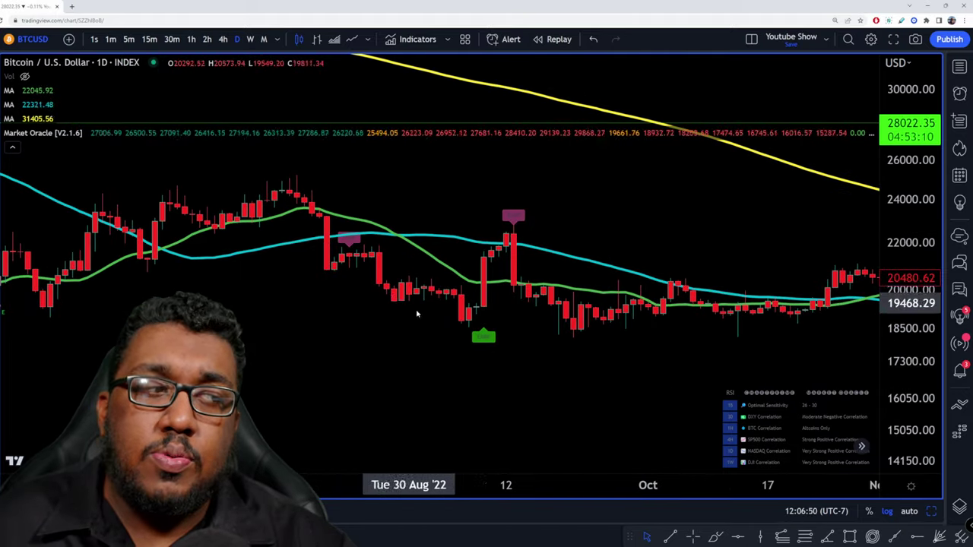
scroll(357, 312, left, 5)
scroll(456, 357, down, 2)
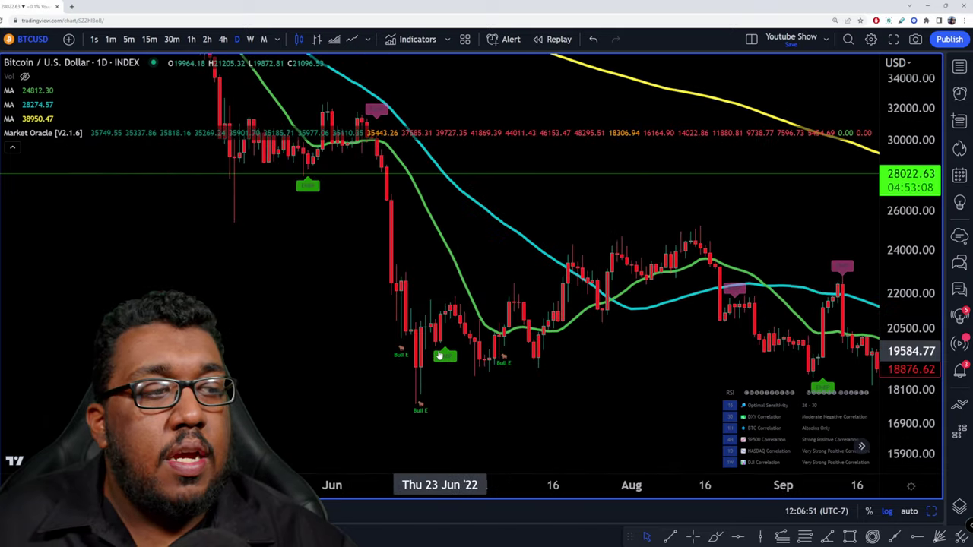
scroll(409, 304, left, 3)
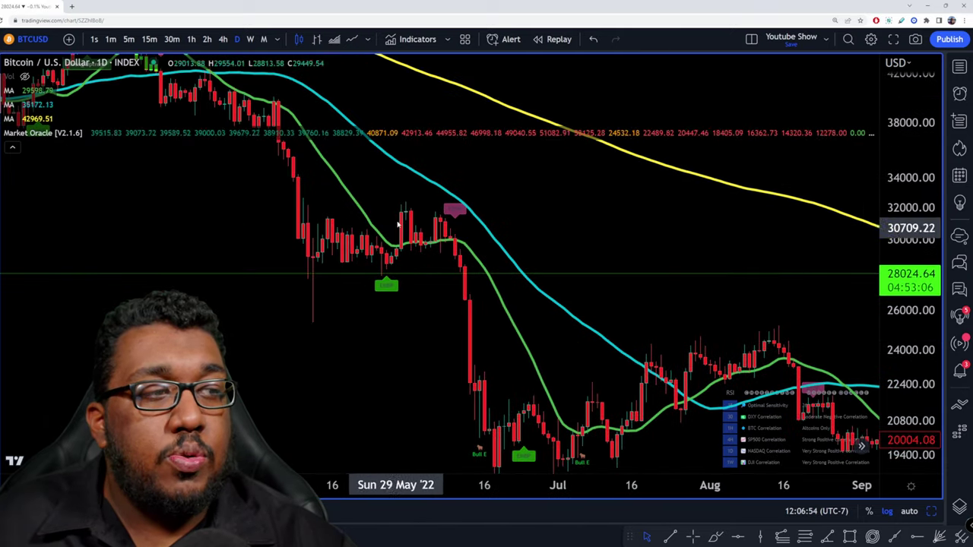
scroll(445, 244, right, 10)
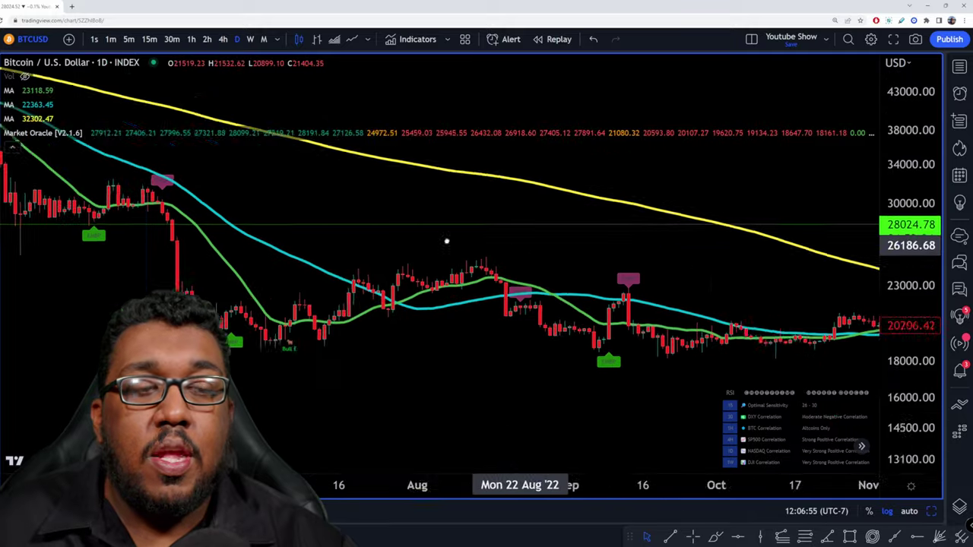
scroll(668, 292, up, 5)
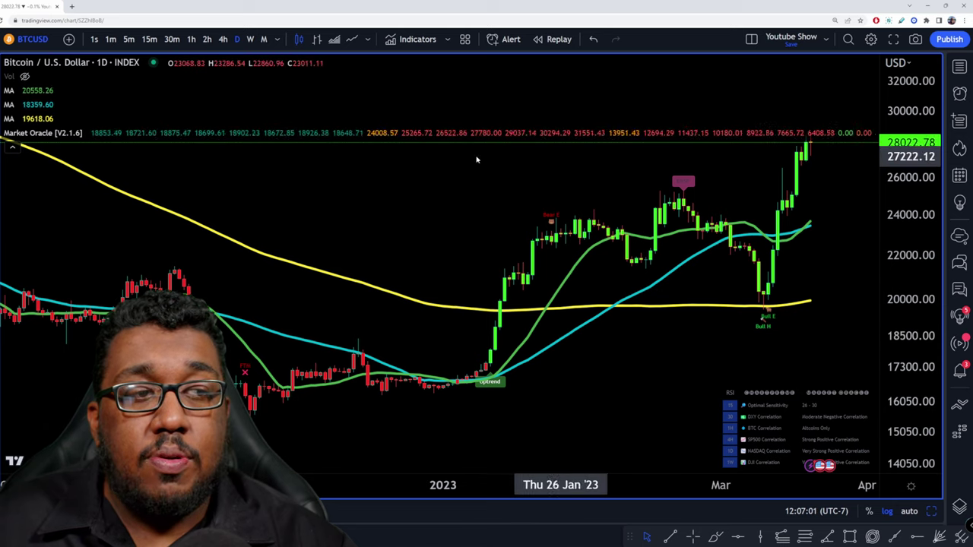
Step: Turn on BTC Influence Signals and Trendlines in Market Oracle's Additional Settings, then inspect the trendlines on the daily chart
click(109, 133)
scroll(535, 330, down, 10)
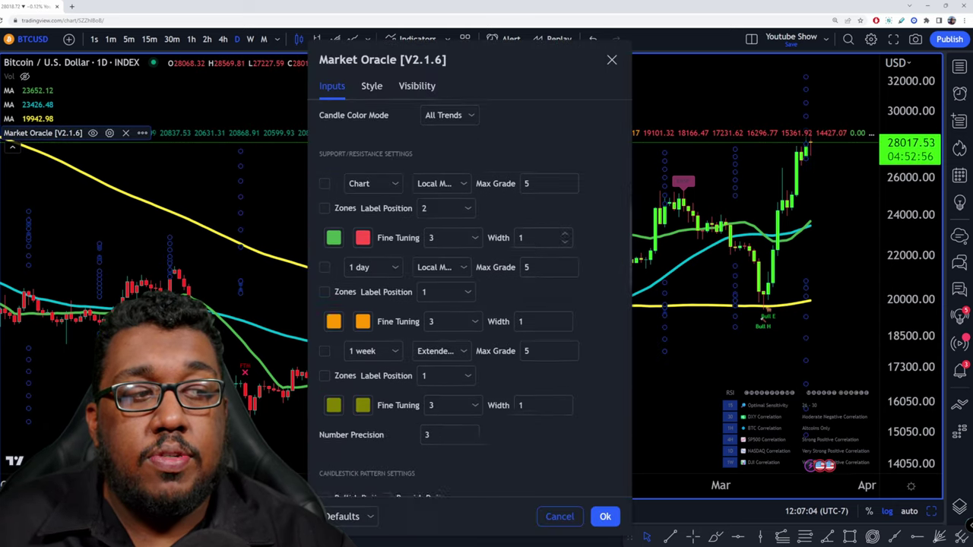
scroll(535, 330, down, 15)
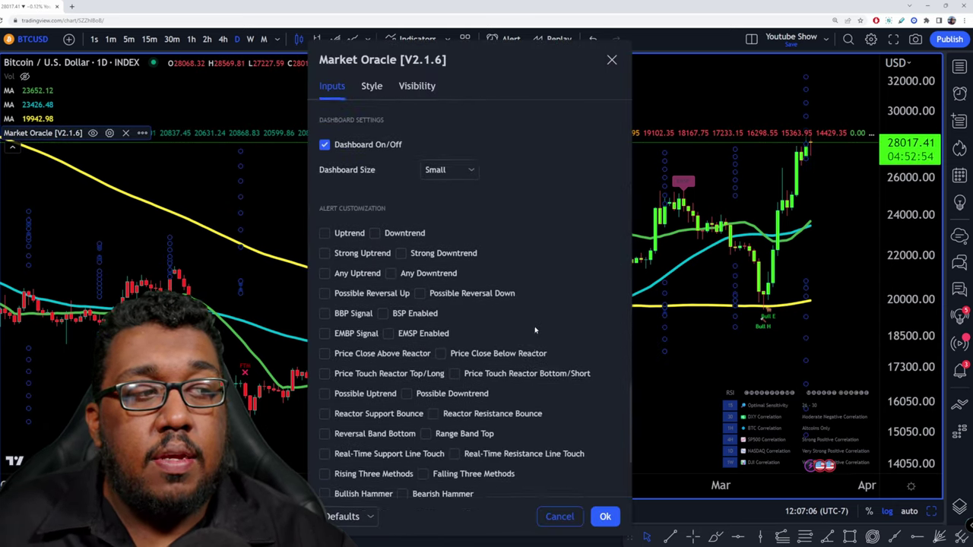
scroll(535, 330, down, 5)
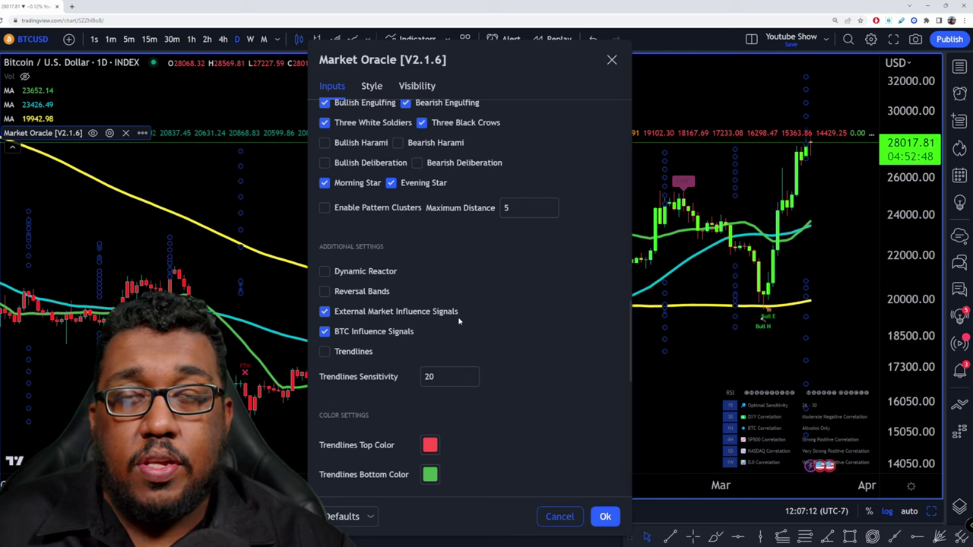
scroll(547, 308, down, 2)
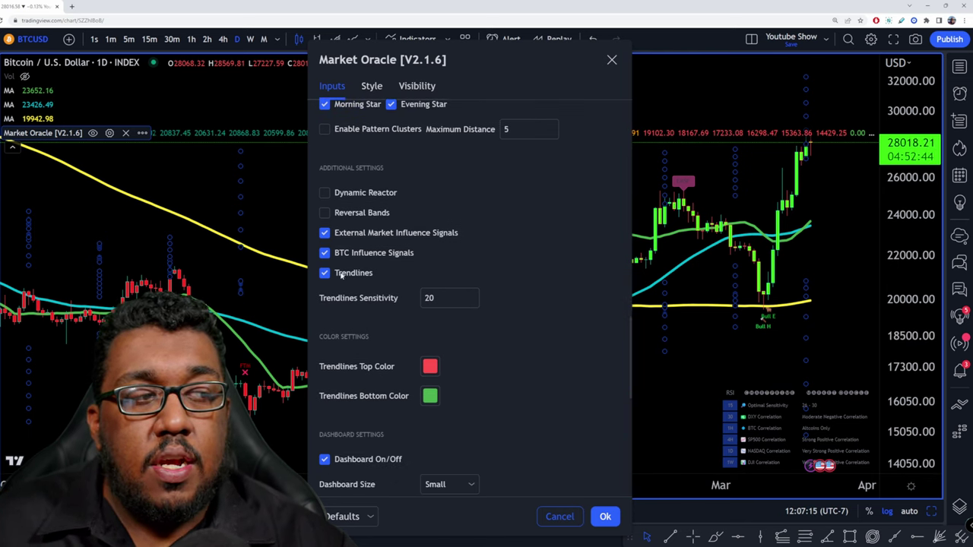
click(611, 60)
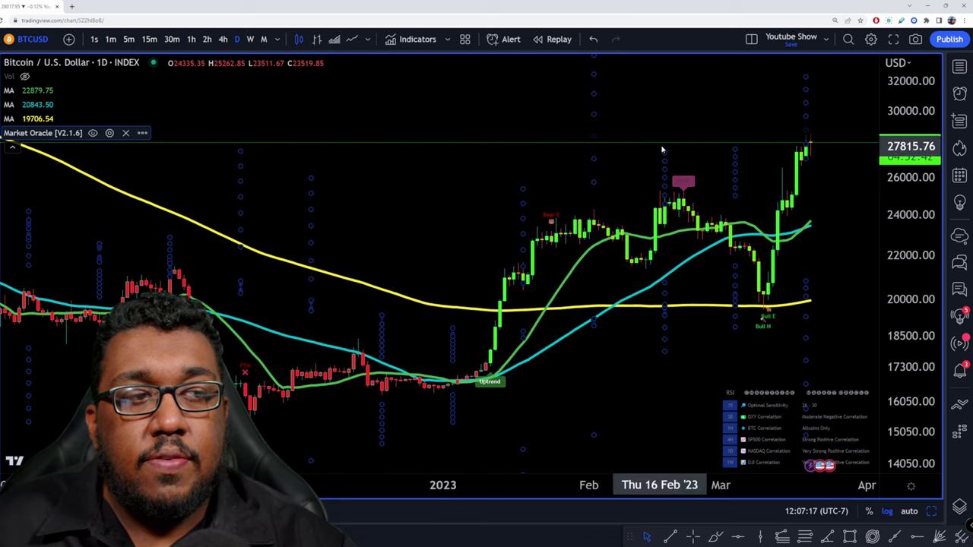
drag(674, 245, 576, 392)
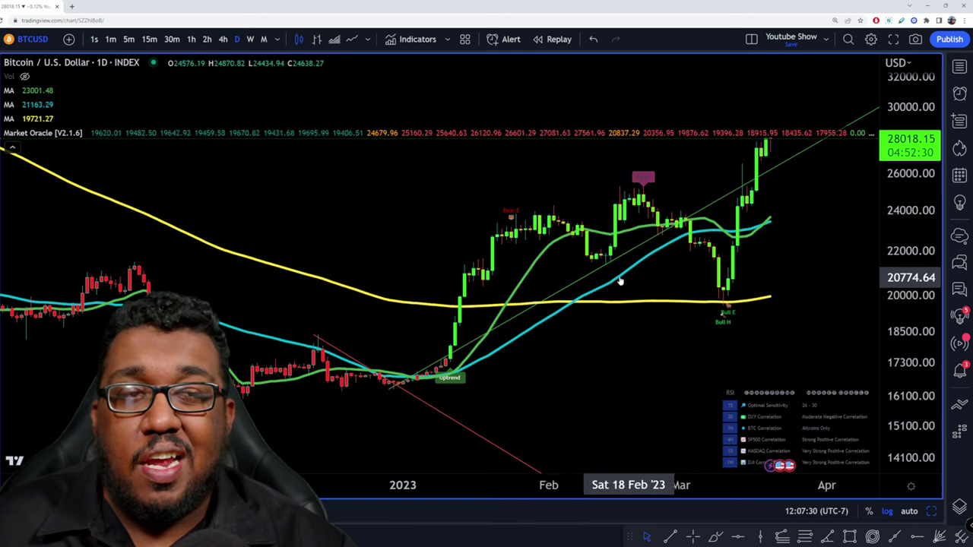
Step: Set Market Oracle's Trendlines Sensitivity to 10 and turn off Trendlines
click(110, 133)
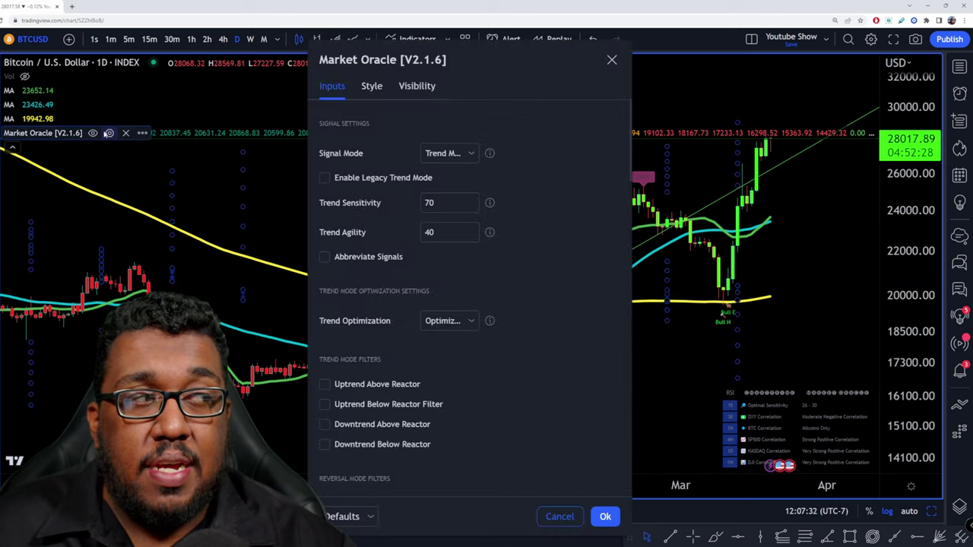
scroll(506, 302, down, 15)
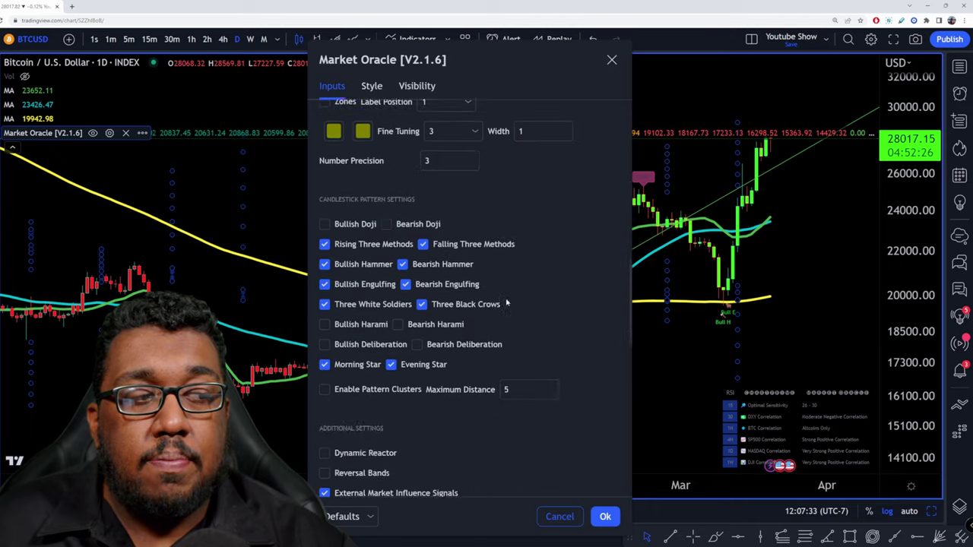
scroll(486, 311, up, 1)
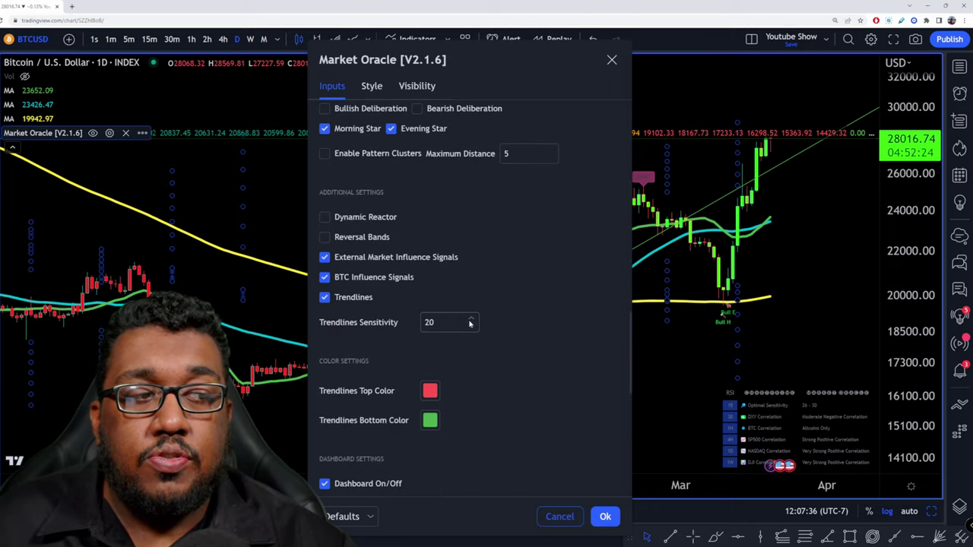
click(471, 320)
click(471, 320)
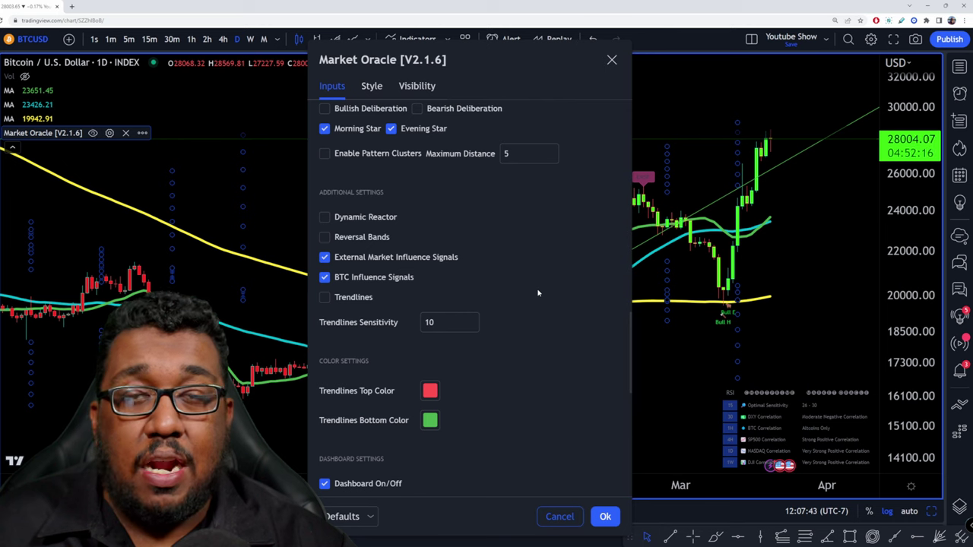
Step: Review Market Oracle's trendline color, dashboard and alert customization settings without changing them
scroll(538, 293, down, 3)
scroll(537, 293, down, 4)
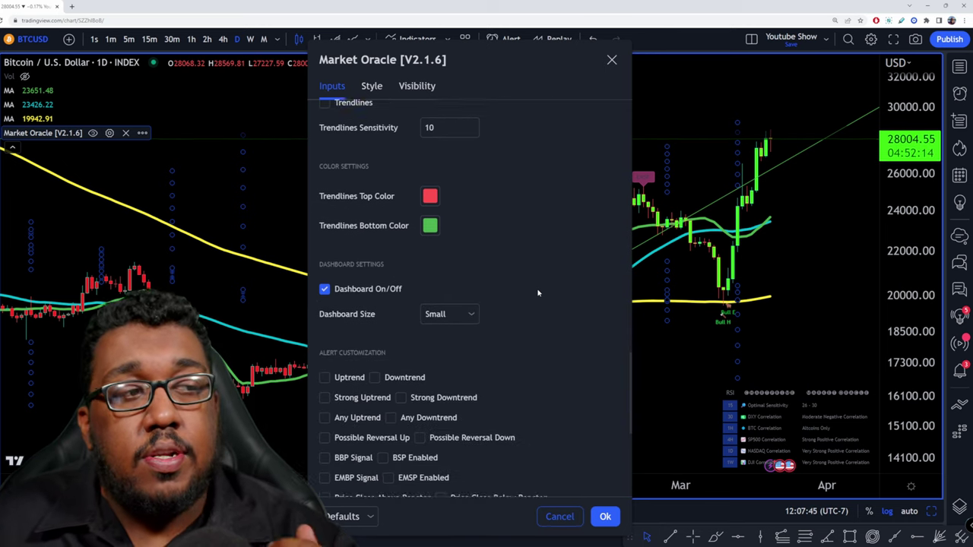
scroll(536, 291, up, 2)
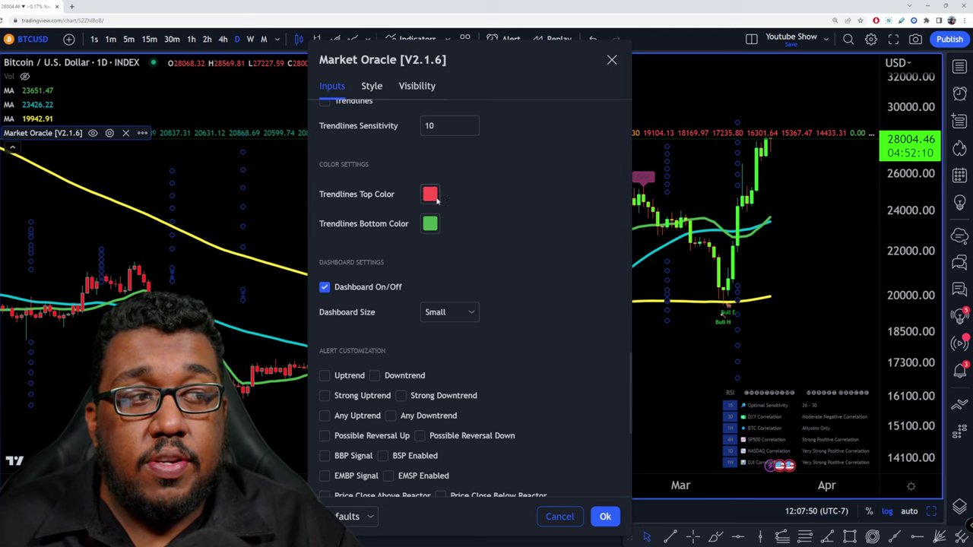
scroll(418, 161, up, 3)
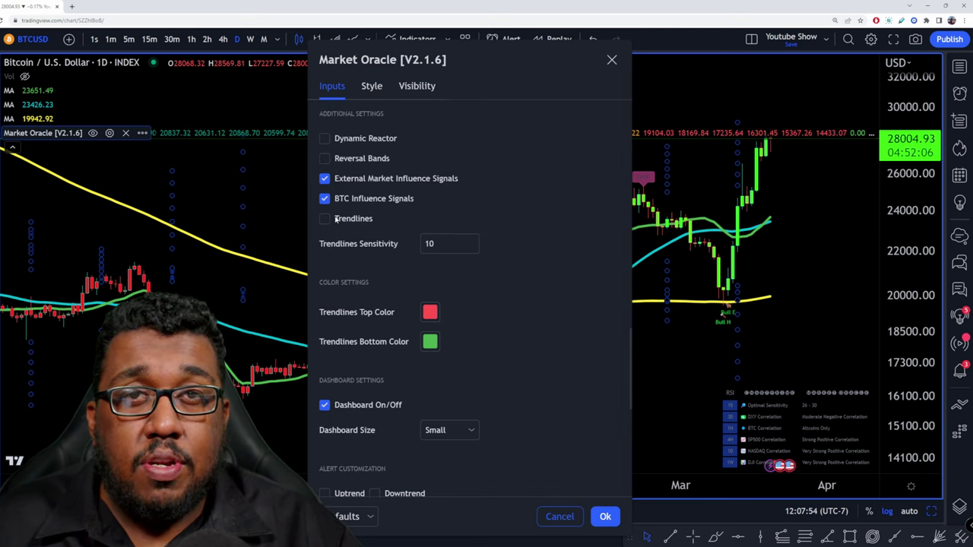
Step: Set Market Oracle's Dashboard Size to Large, close the settings and inspect the enlarged dashboard beside the daily candles
scroll(457, 270, down, 2)
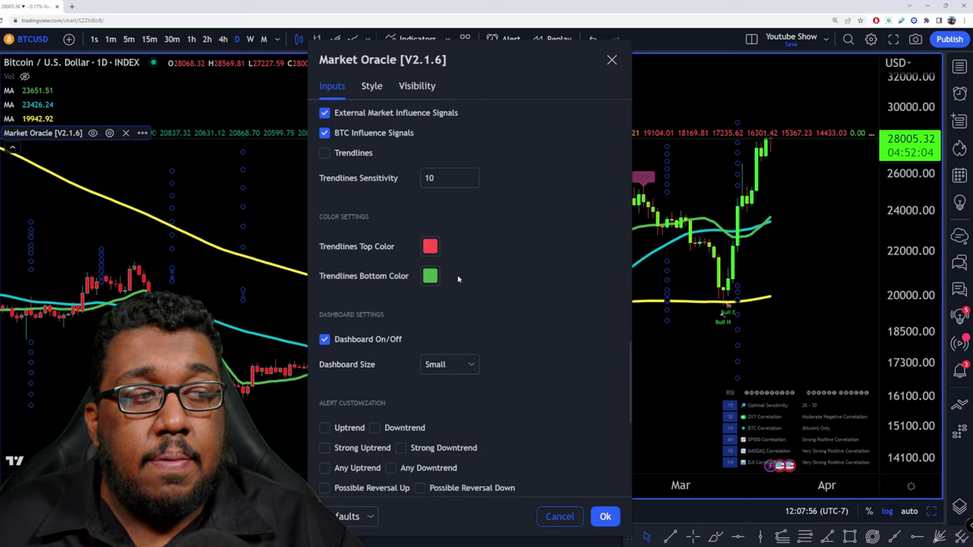
scroll(387, 191, up, 2)
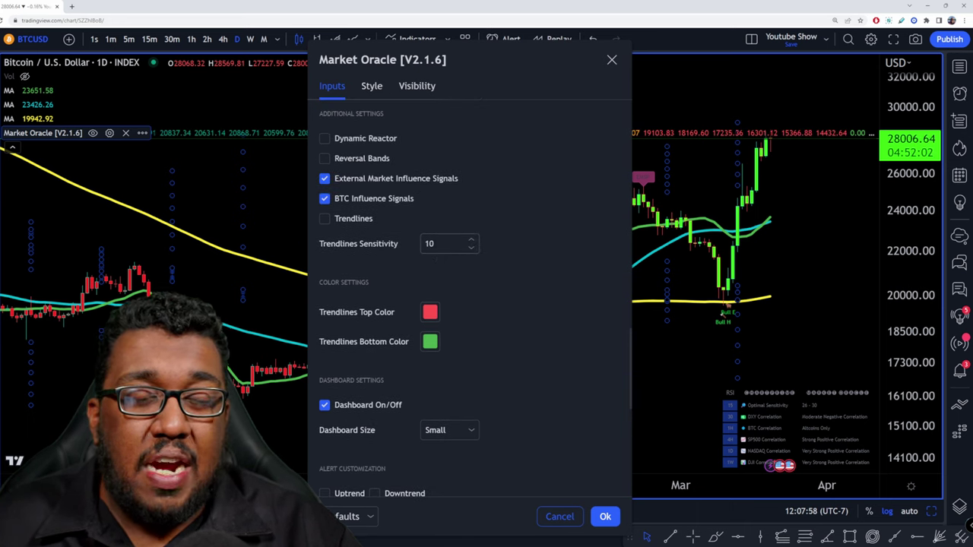
scroll(491, 263, down, 5)
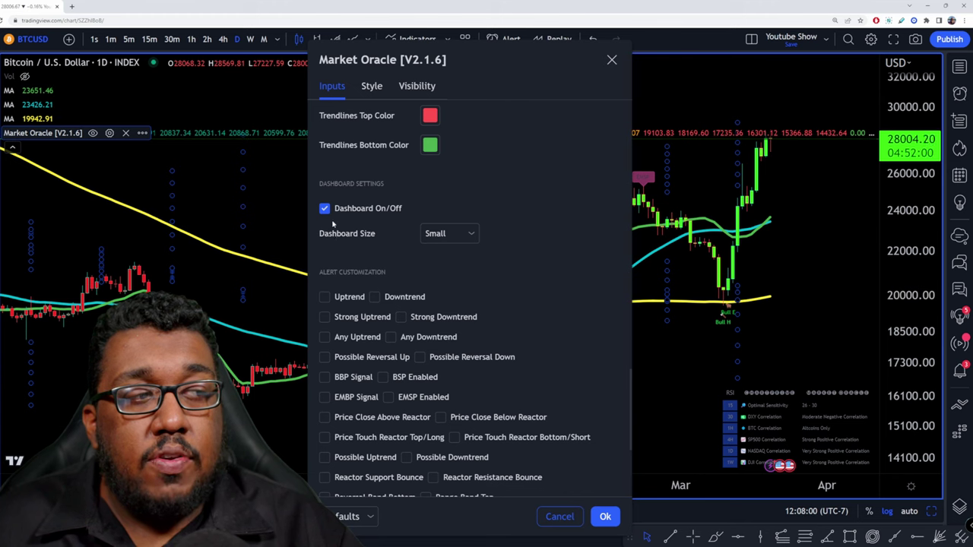
drag(513, 84, 357, 80)
click(313, 231)
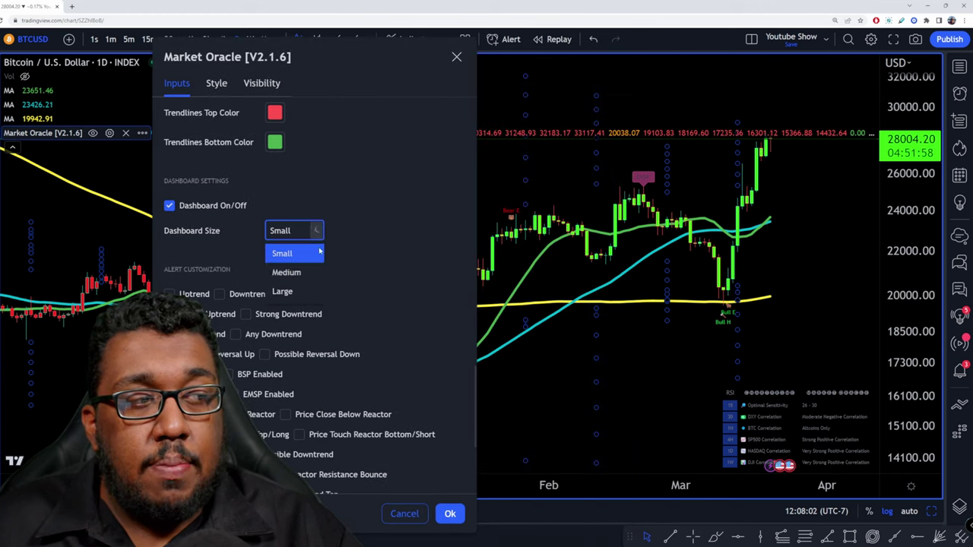
click(304, 291)
click(582, 355)
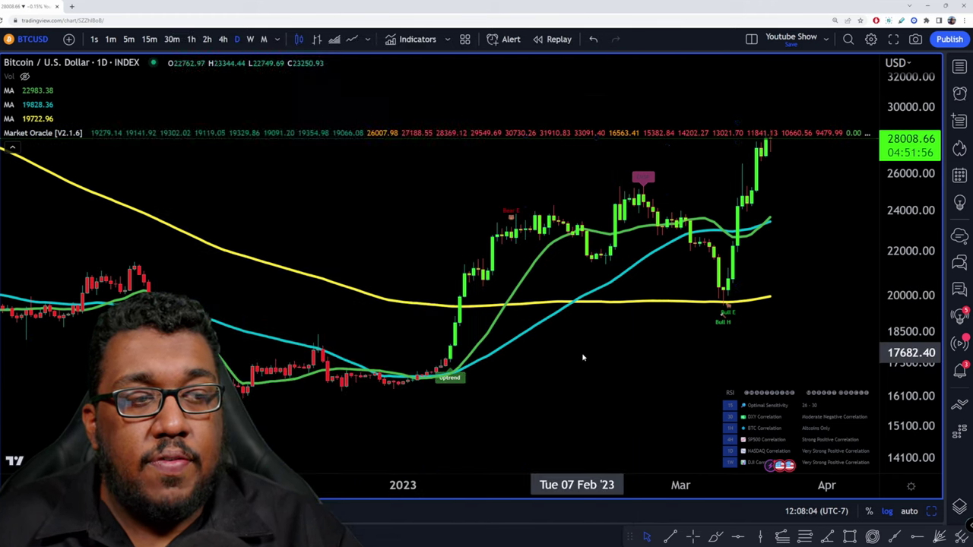
drag(647, 369, 517, 240)
drag(596, 278, 497, 144)
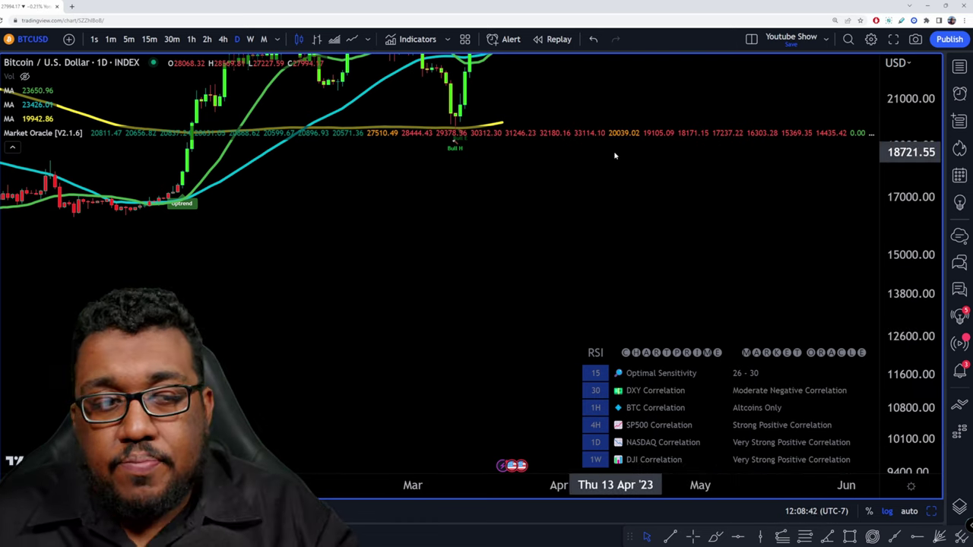
drag(514, 163, 654, 312)
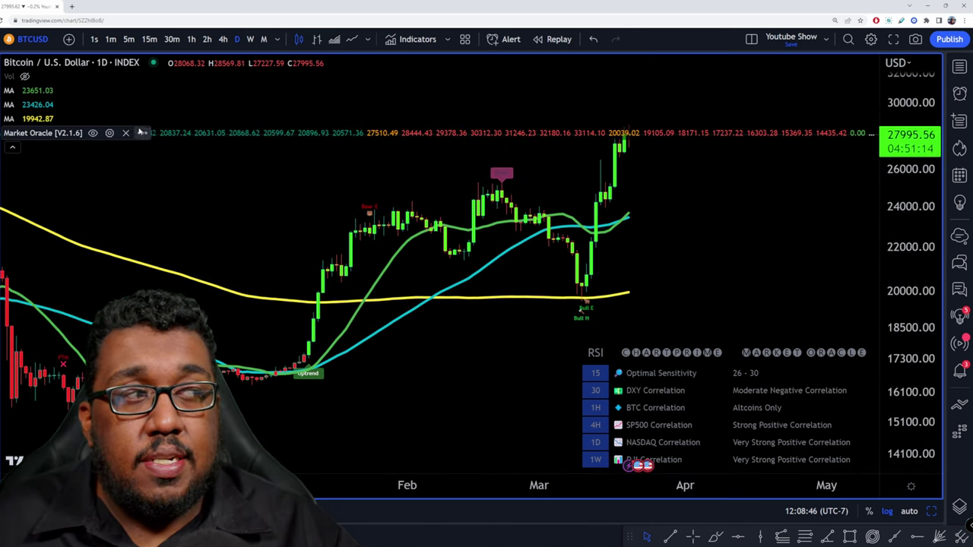
Step: Reopen Market Oracle's settings and set the Dashboard Size to Small
click(111, 133)
click(450, 321)
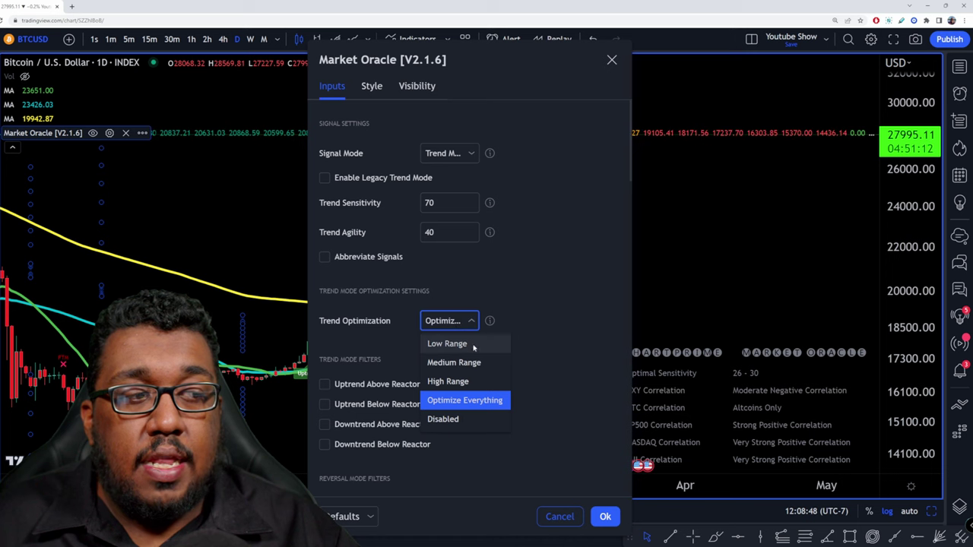
click(559, 320)
scroll(559, 323, down, 15)
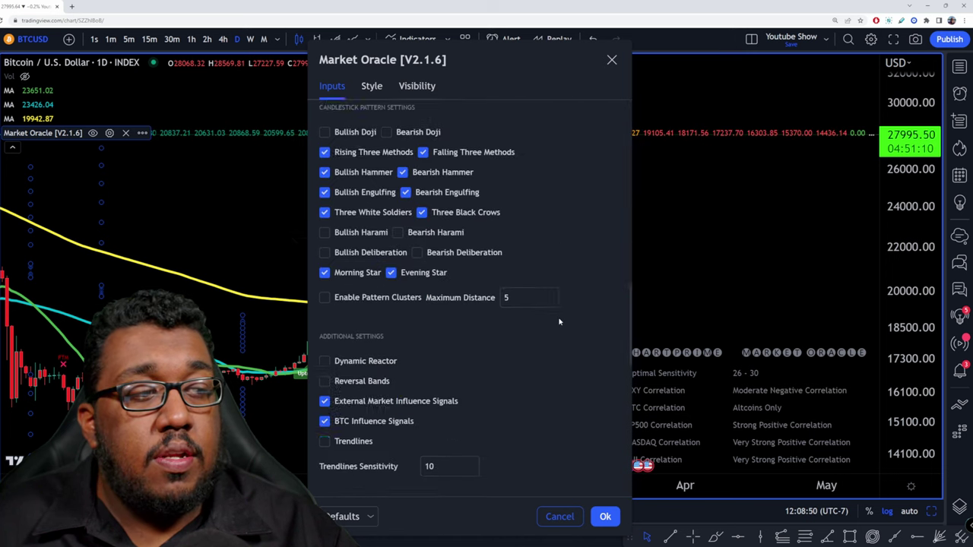
scroll(533, 304, down, 4)
click(450, 233)
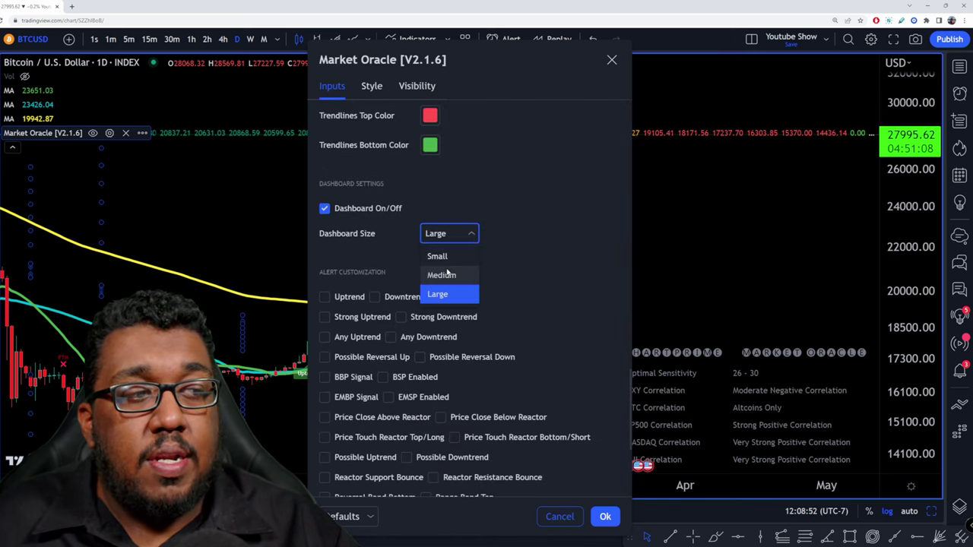
click(441, 257)
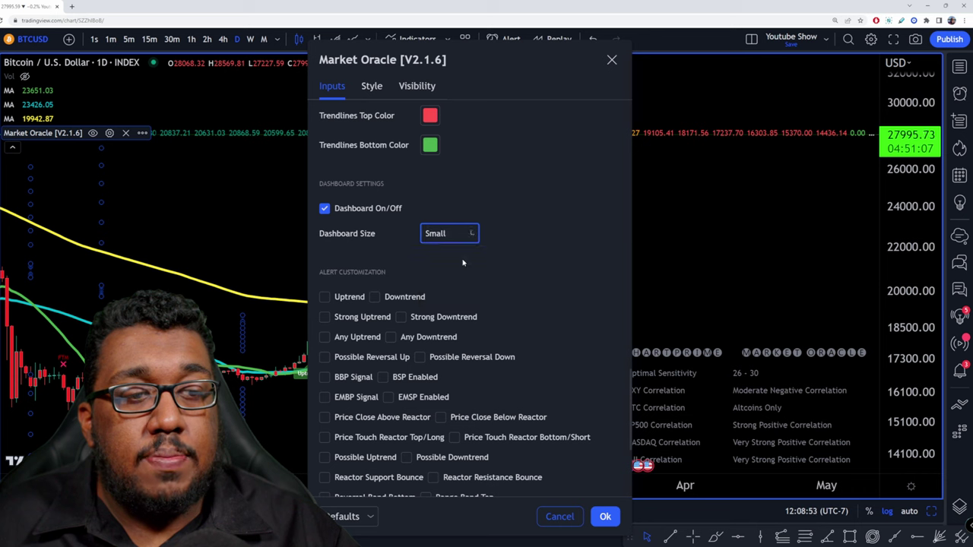
Step: Reduce the browser zoom to 100% and close the Market Oracle settings to view the dashboard at normal scale
click(962, 20)
click(913, 97)
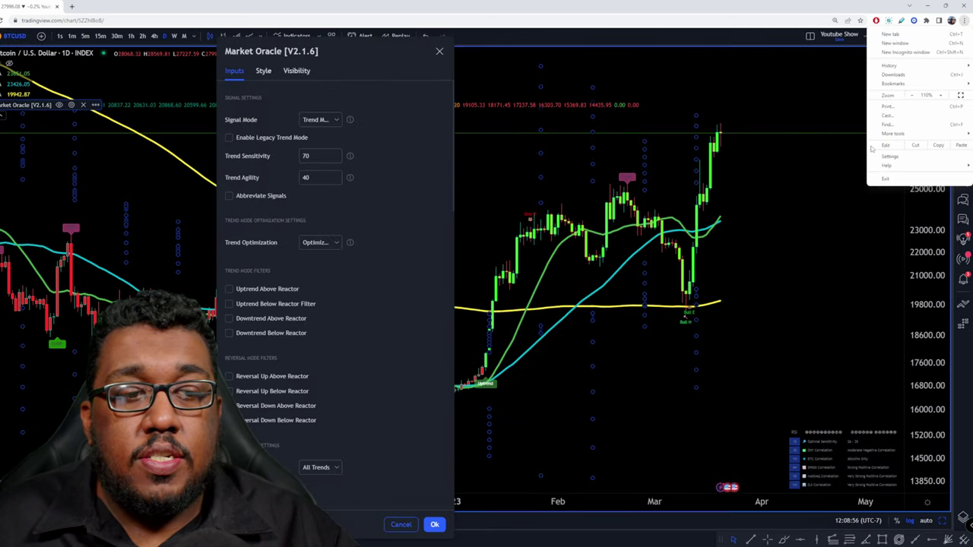
click(913, 96)
click(835, 217)
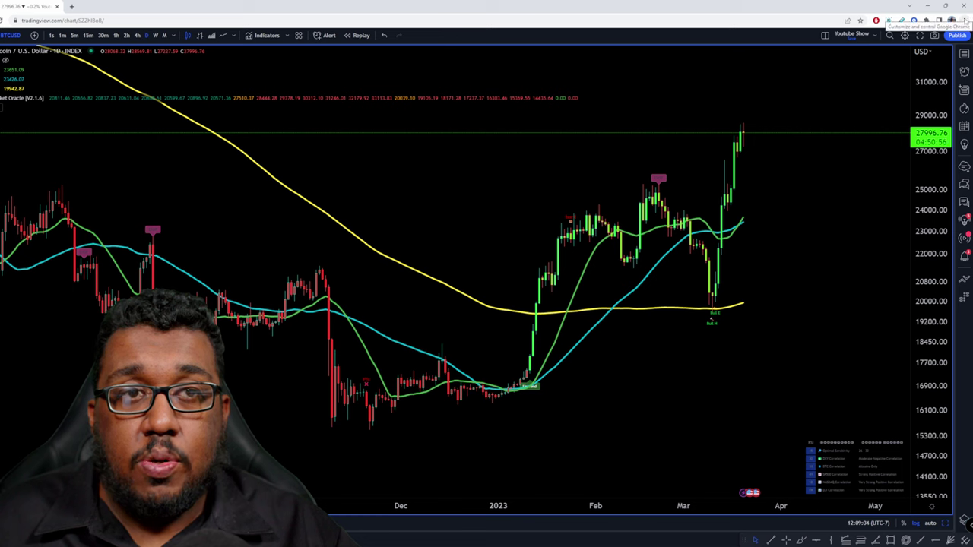
Step: Raise the browser zoom to 150% and return to the BTCUSD daily chart
click(965, 21)
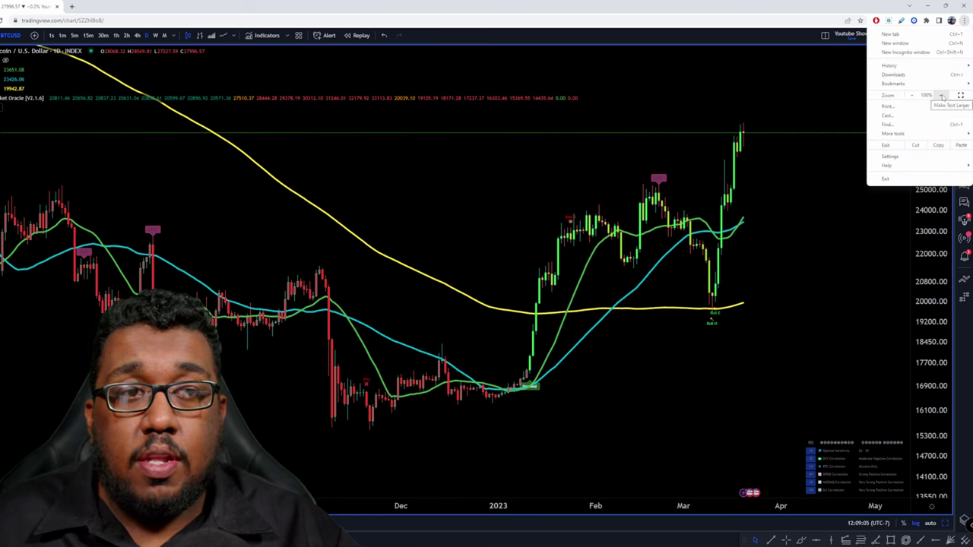
click(941, 95)
click(941, 96)
click(941, 96)
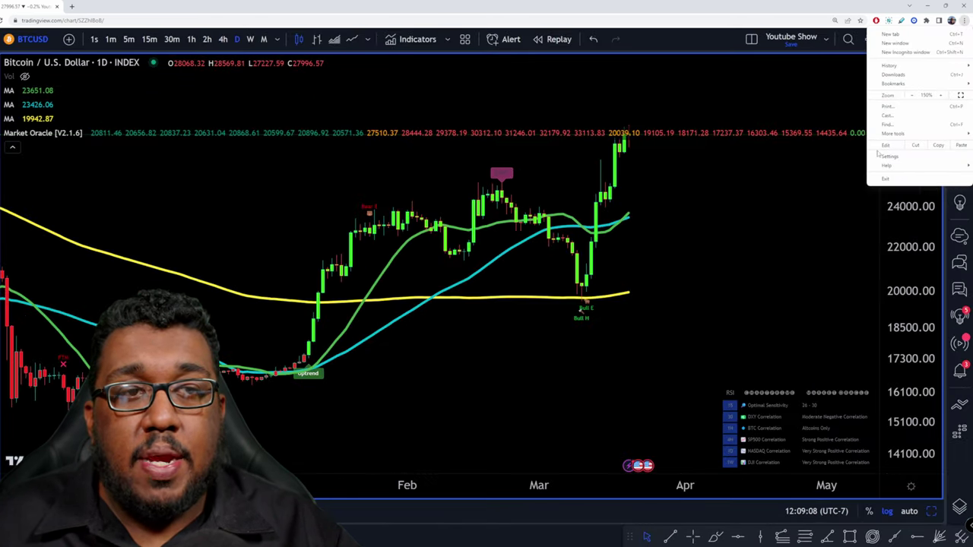
click(771, 243)
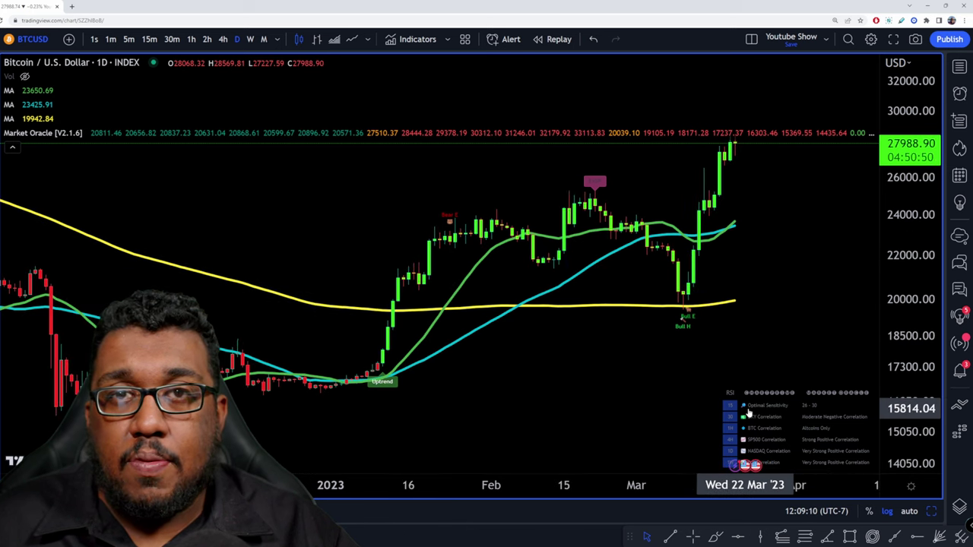
Step: Open Market Oracle's settings and examine the full list of Alert Customization options, from trend alerts to candlestick patterns
click(109, 133)
scroll(474, 321, down, 3)
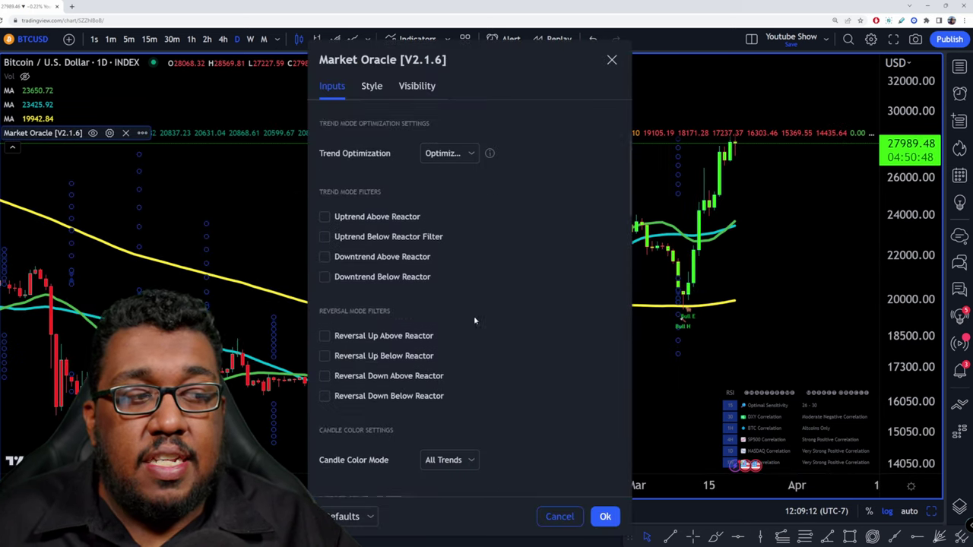
scroll(474, 320, down, 15)
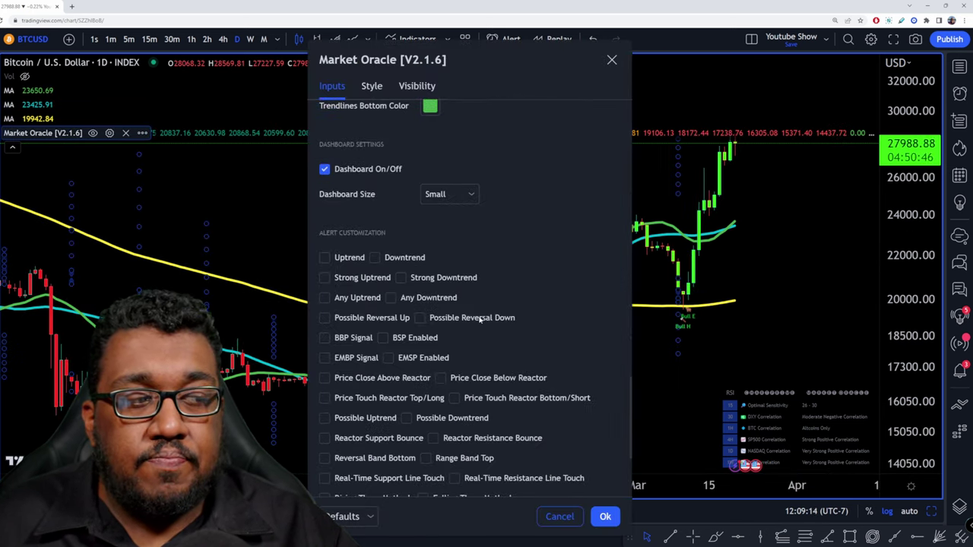
scroll(480, 320, down, 4)
scroll(480, 319, up, 4)
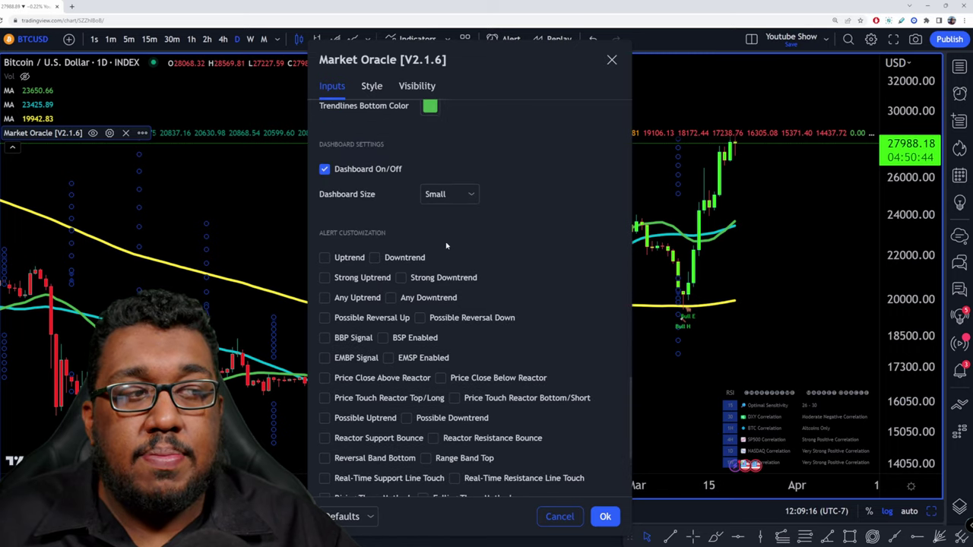
scroll(446, 246, down, 2)
scroll(430, 252, up, 2)
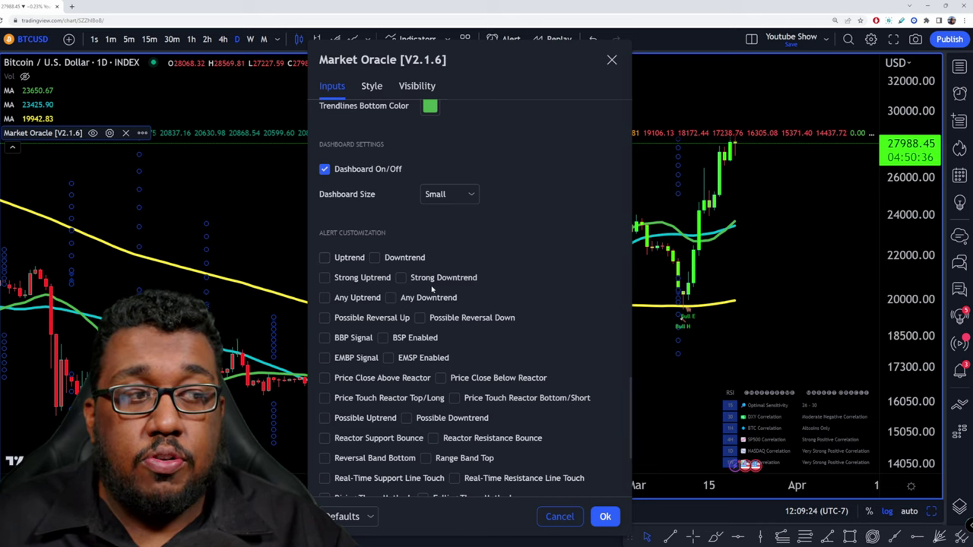
scroll(432, 289, down, 5)
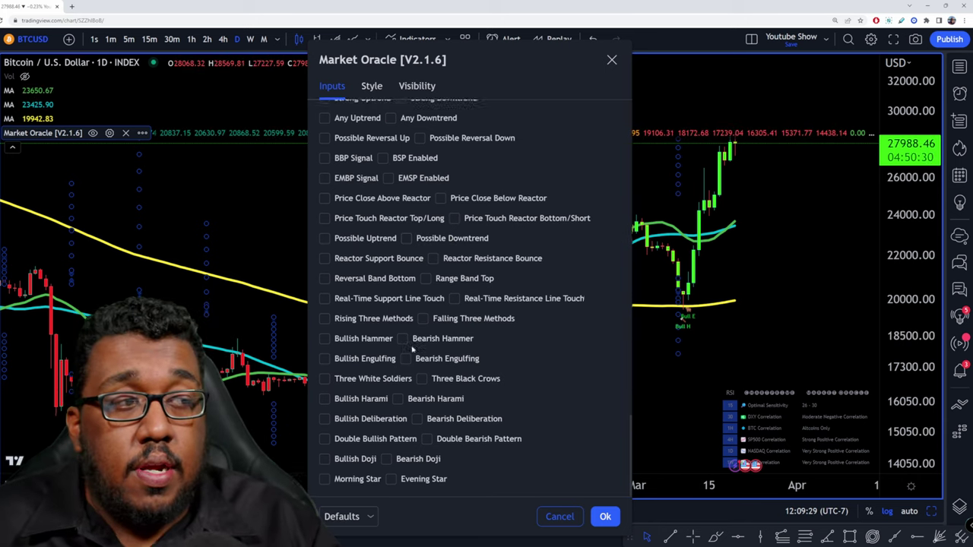
scroll(413, 342, up, 3)
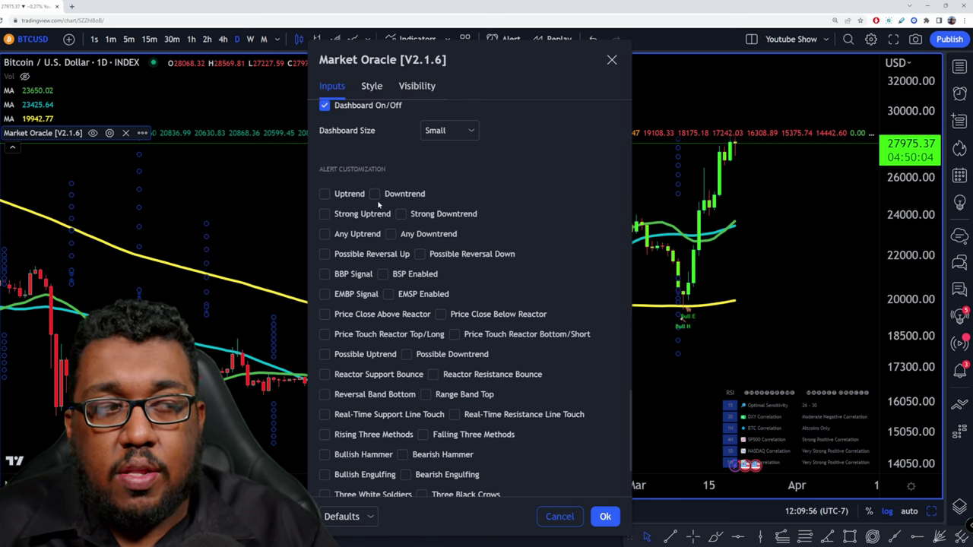
Step: Turn on the Any Uptrend and Any Downtrend alert options, then turn both off again
click(325, 235)
click(391, 234)
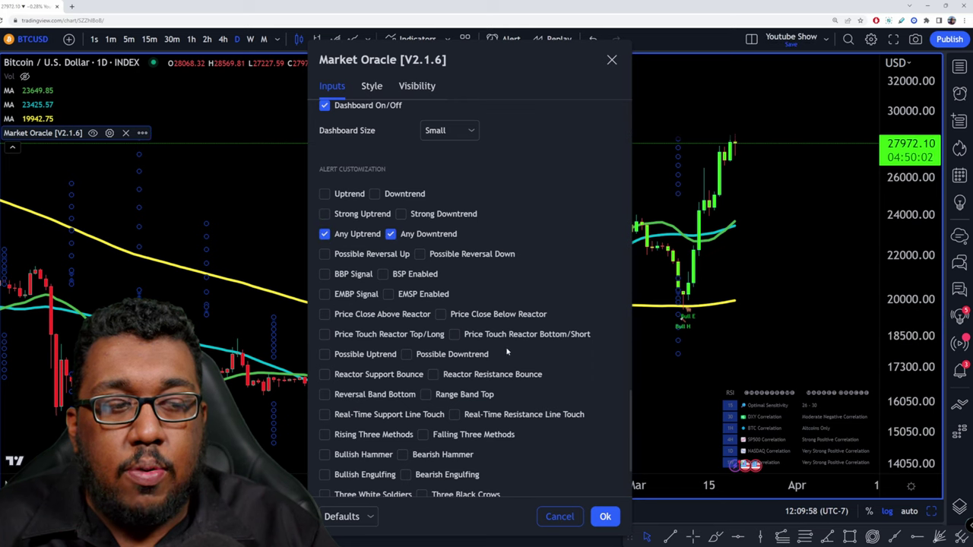
click(391, 234)
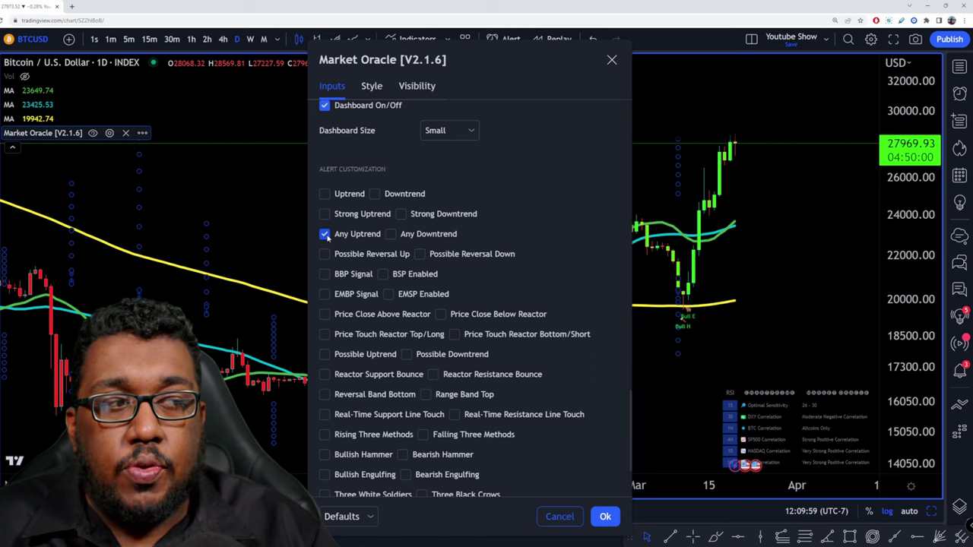
click(325, 234)
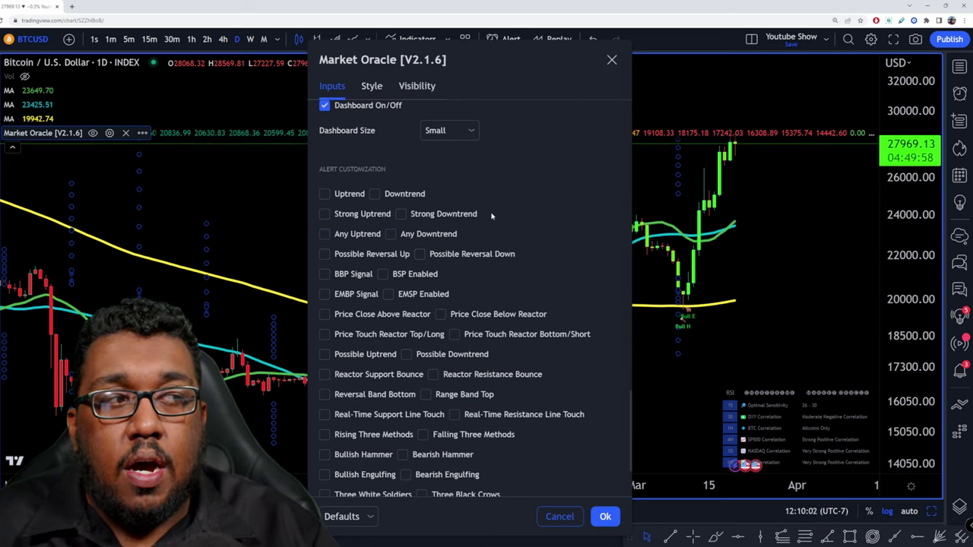
scroll(492, 216, up, 1)
scroll(493, 217, down, 3)
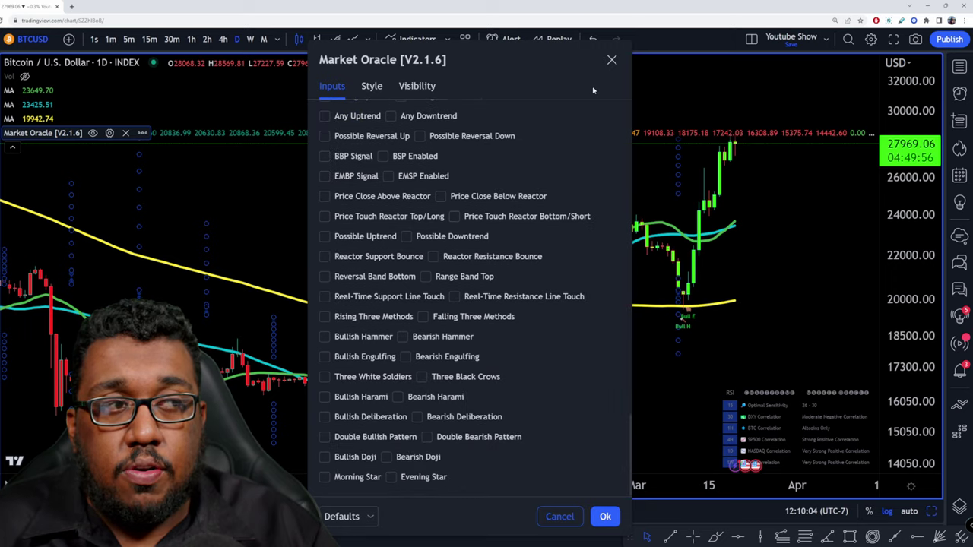
scroll(565, 192, up, 15)
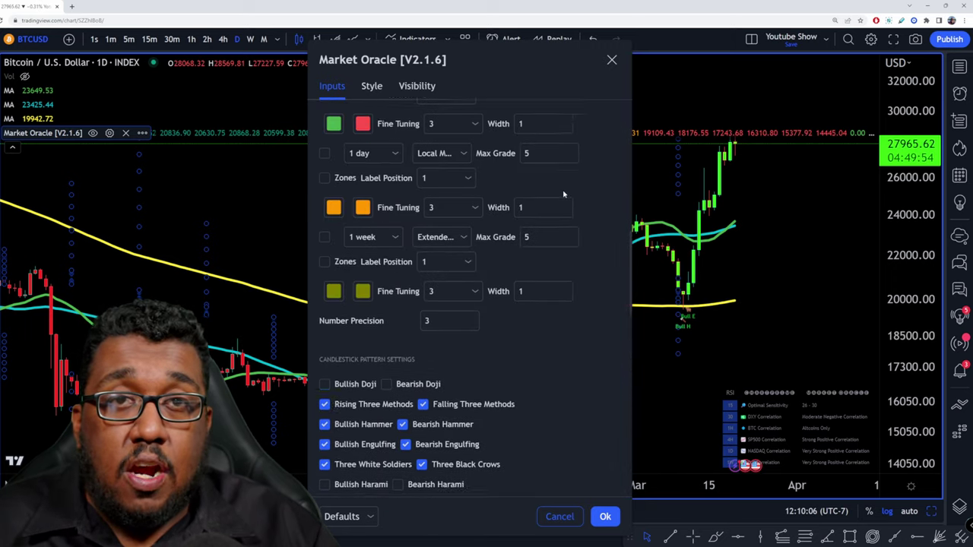